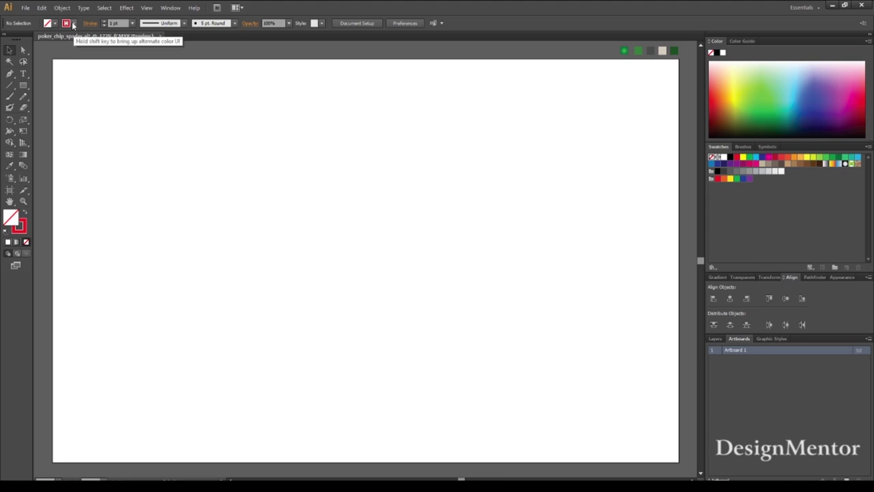
Step: Set the stroke colour to black
click(55, 23)
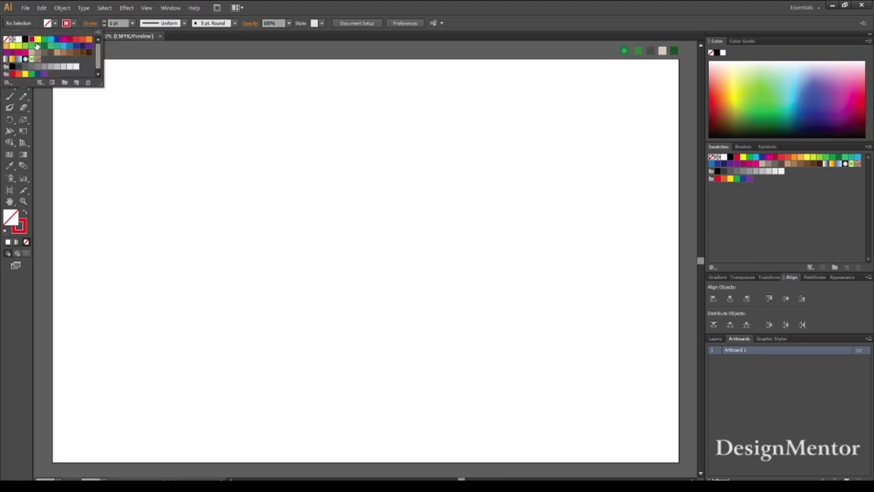
click(26, 39)
click(41, 100)
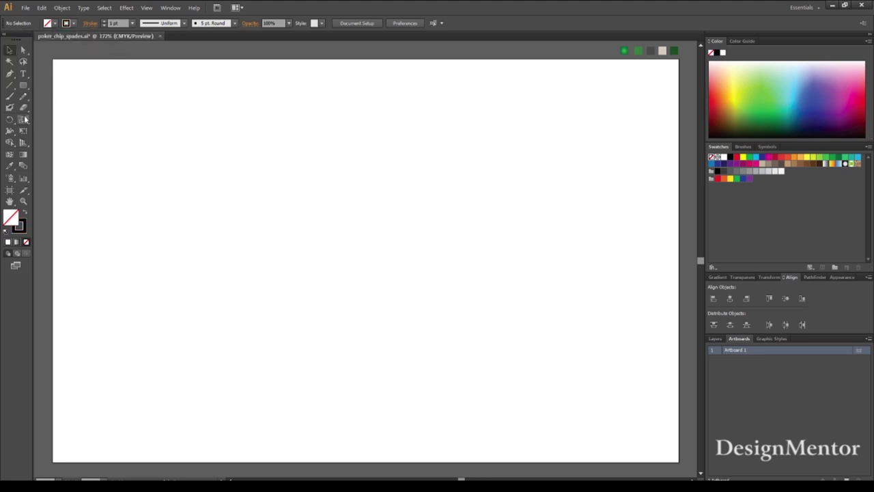
Step: Draw a 450 × 450 pt circle centred on the artboard, then select it
drag(23, 85, 58, 106)
click(379, 226)
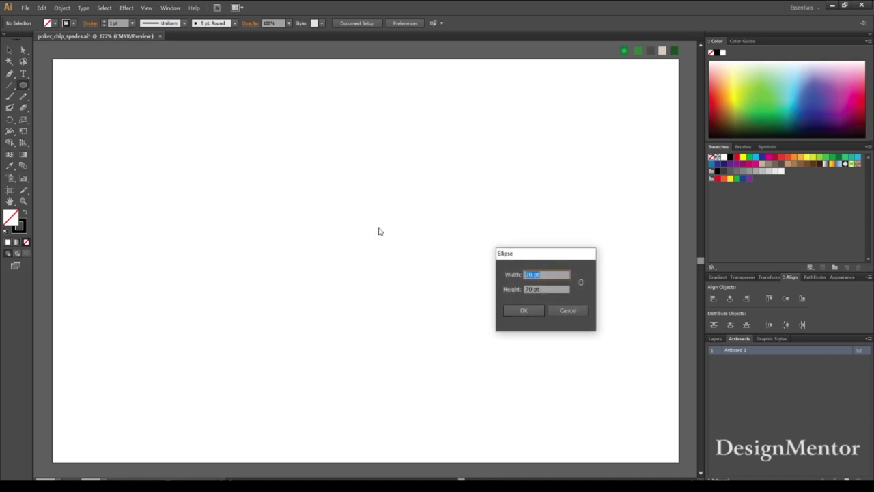
text(300)
key(Tab)
text(300)
key(Return)
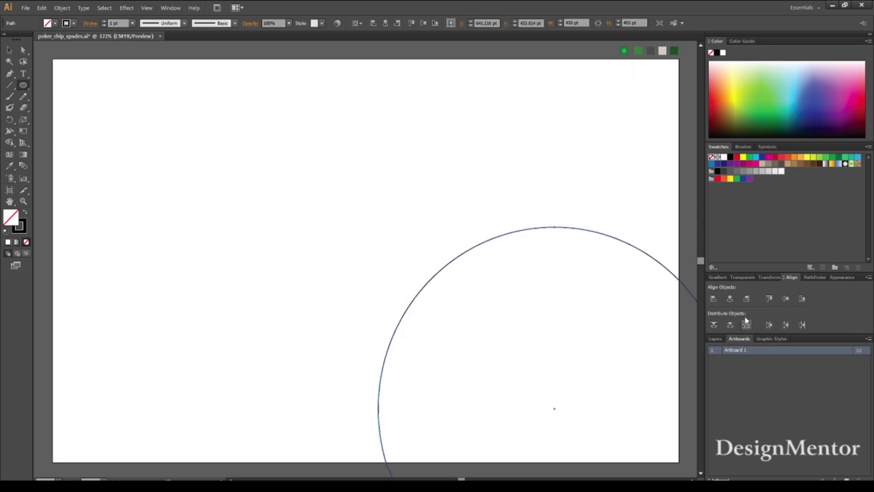
click(729, 298)
click(785, 298)
key(v)
click(601, 314)
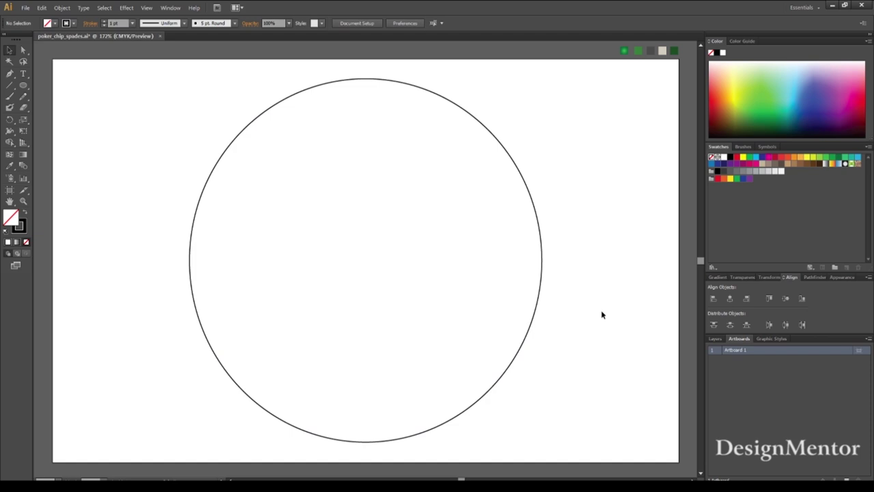
click(279, 106)
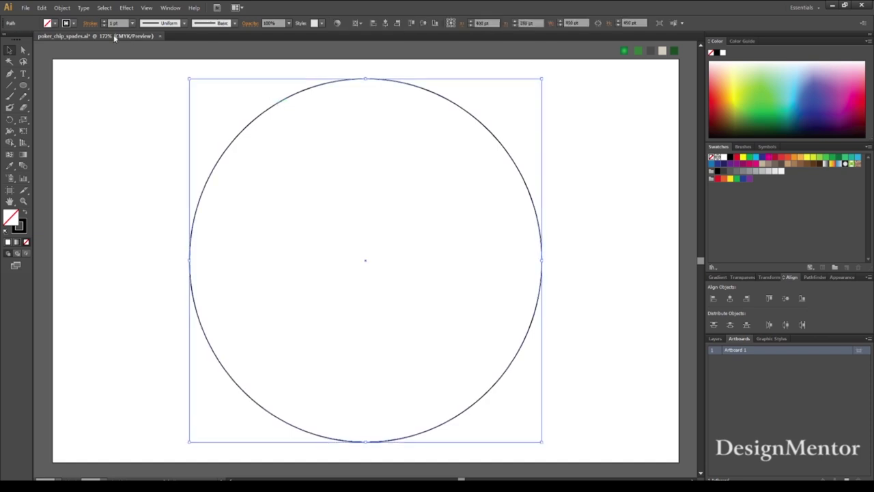
Step: Paste a copy of the big circle in front and resize it to 300 pt
click(42, 8)
click(41, 9)
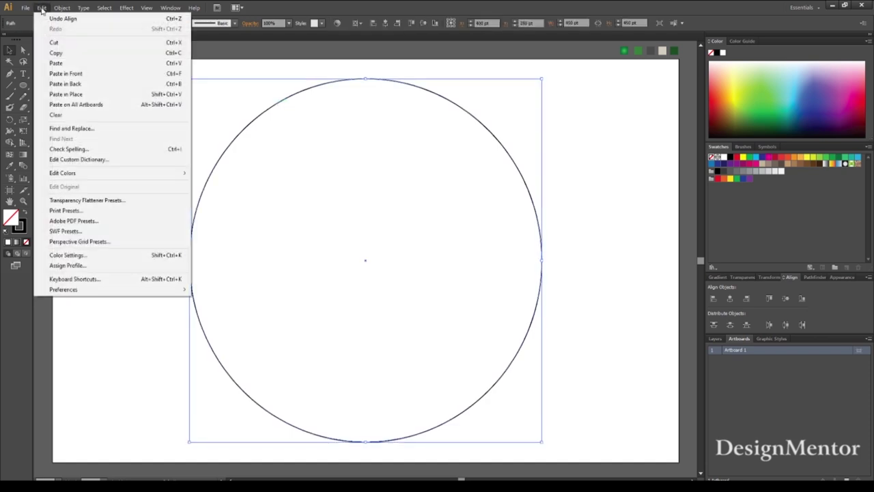
click(78, 74)
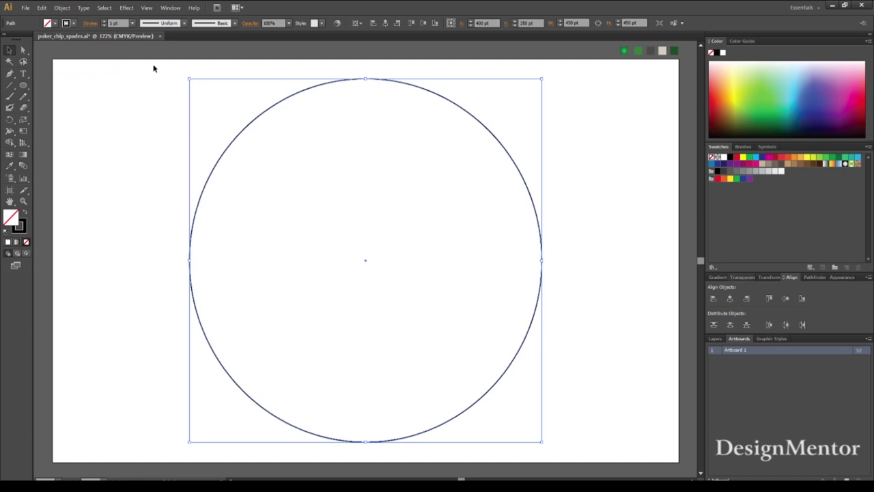
click(576, 23)
text(300)
key(Tab)
key(Return)
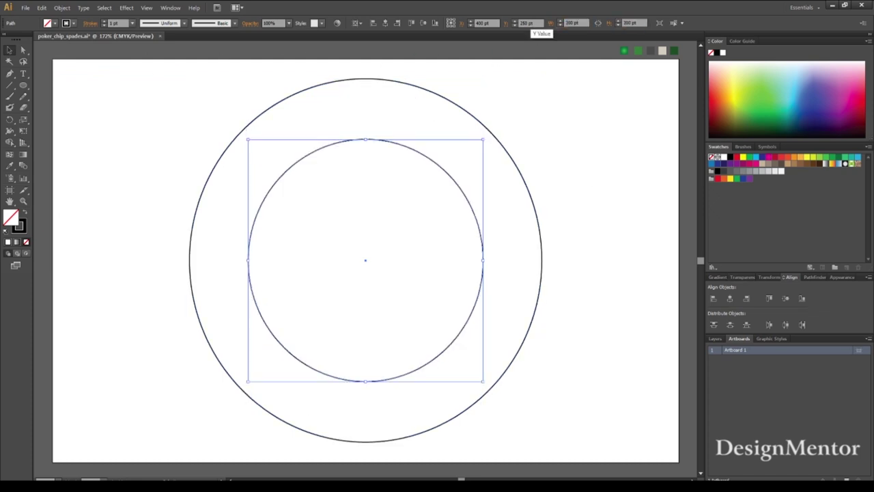
click(646, 262)
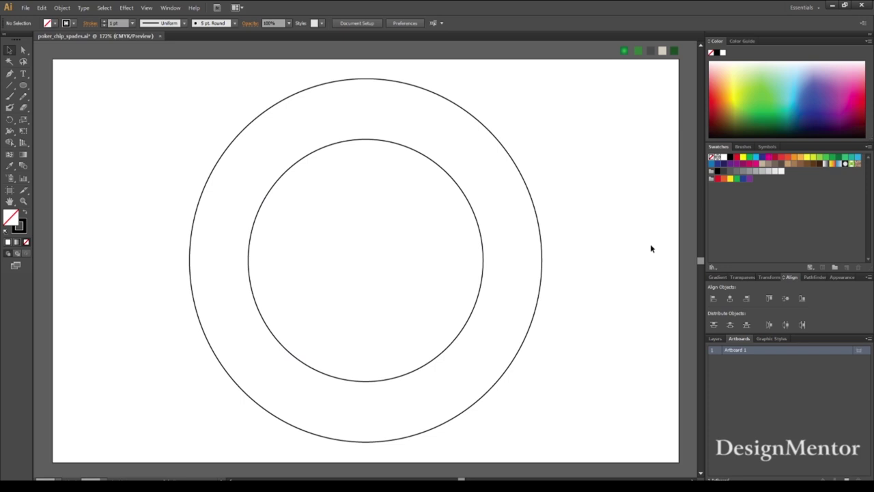
Step: Paste a copy of the 300 pt circle in front and resize it to 280 pt
click(365, 140)
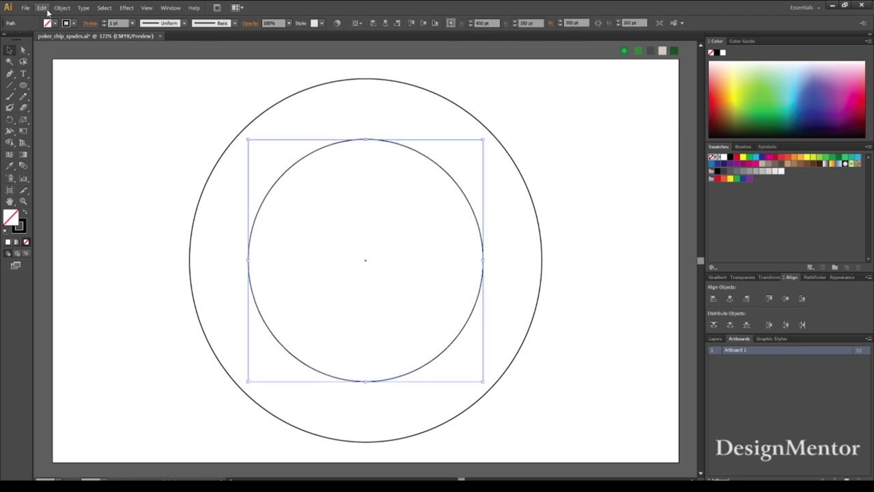
click(43, 8)
click(42, 54)
click(42, 8)
click(51, 73)
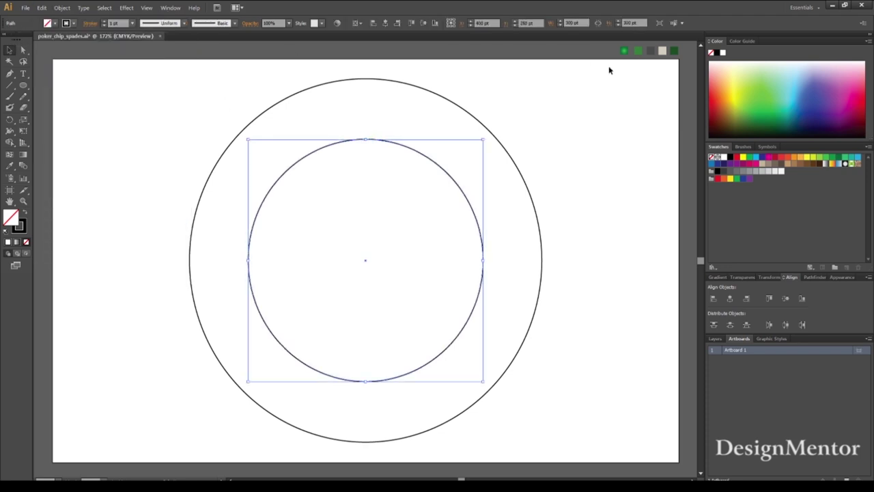
double_click(572, 22)
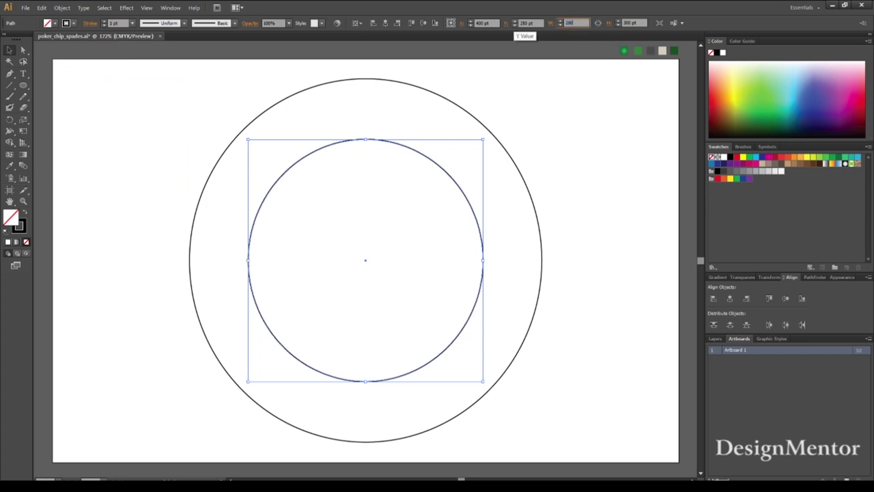
text(188)
key(Tab)
text(280)
key(Return)
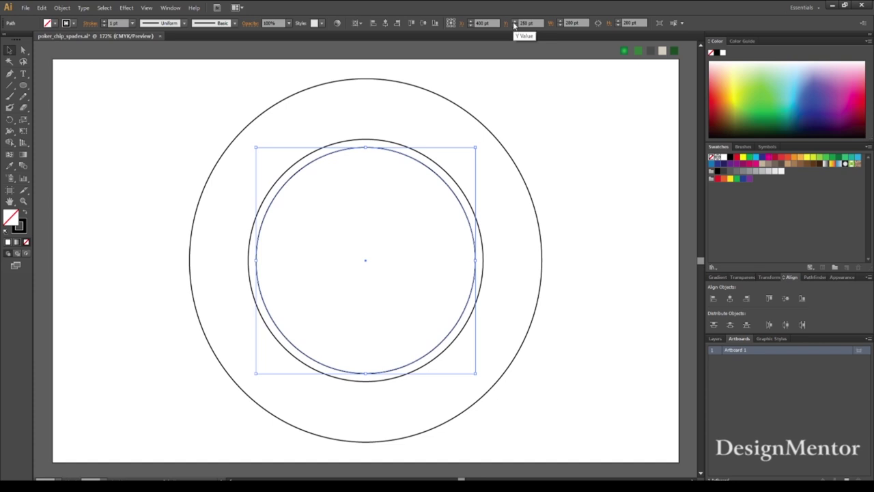
click(180, 88)
click(313, 163)
Step: Paste a 260 pt copy of the 280 pt circle, then delete it
click(42, 8)
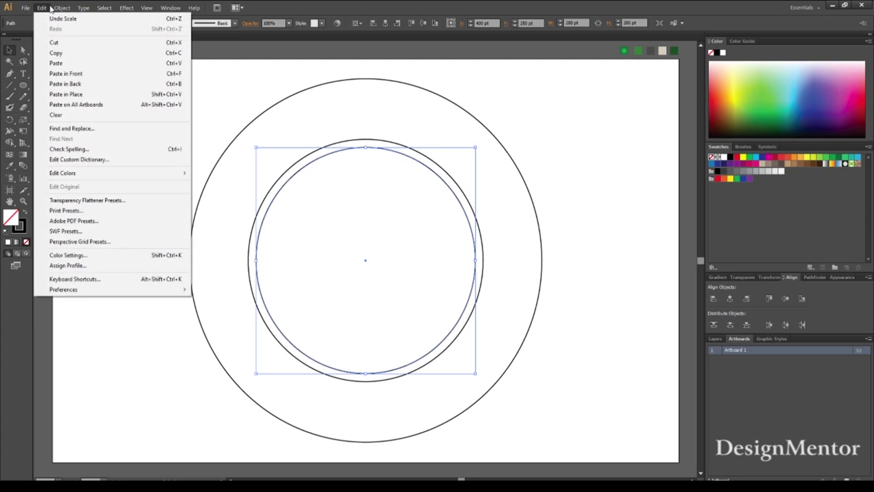
click(41, 8)
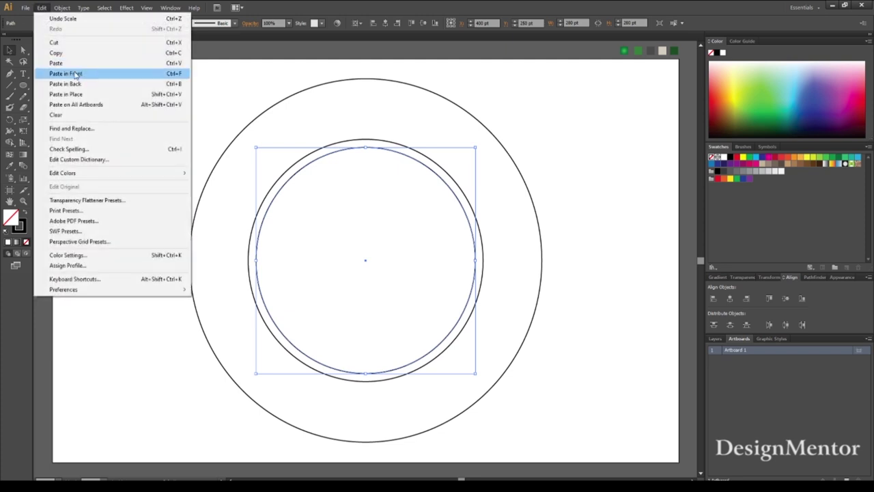
click(66, 74)
double_click(573, 23)
text(260)
key(Tab)
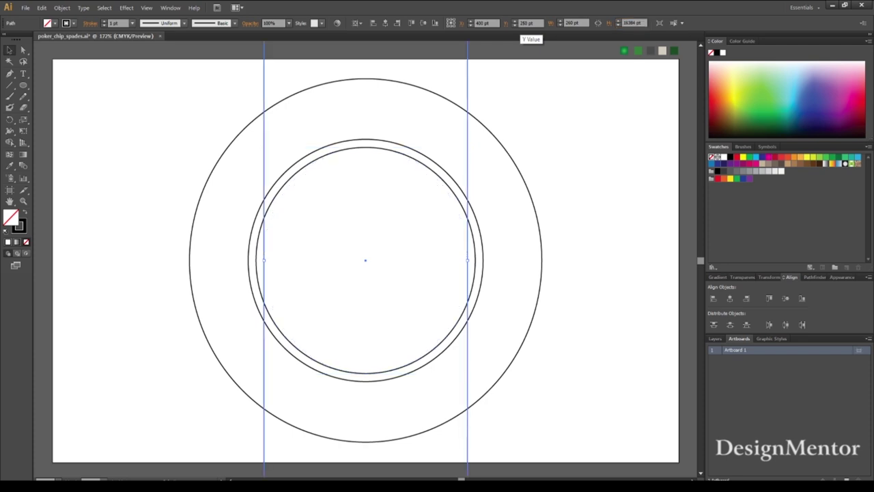
double_click(632, 22)
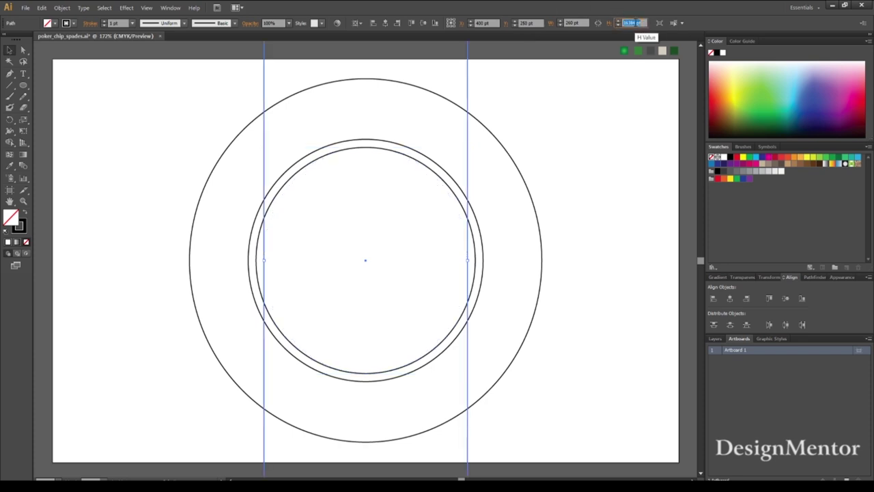
text(260)
key(Return)
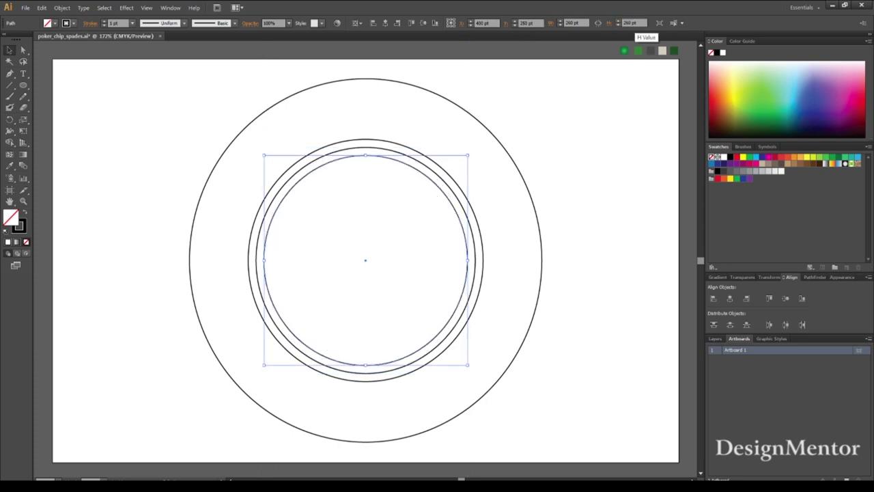
key(Delete)
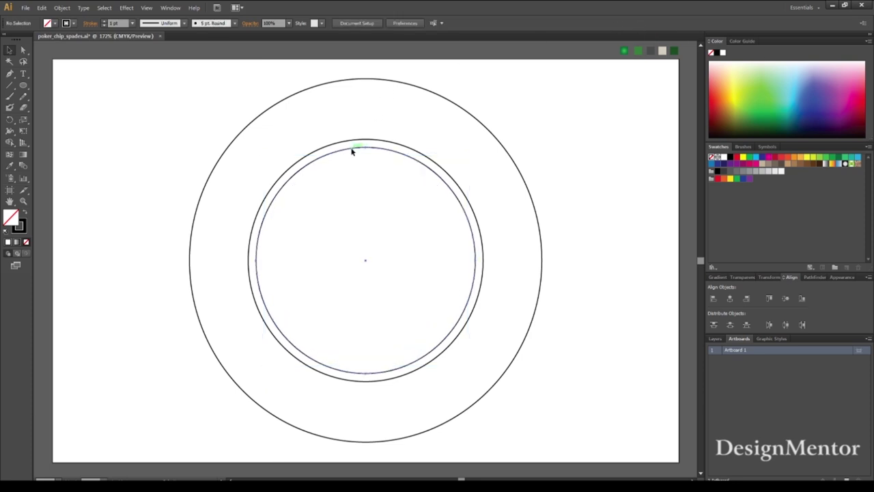
Step: Paste a copy of the 280 pt circle in front and resize it to 260 pt
click(353, 147)
click(42, 7)
click(44, 9)
click(77, 73)
click(580, 23)
text(240)
key(Return)
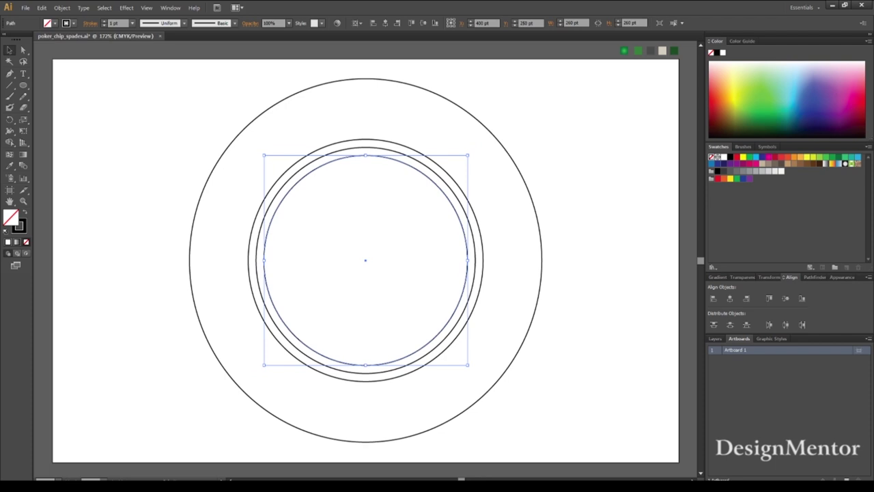
click(147, 118)
Step: Paste a copy of the 260 pt circle in front, resize it to 250 pt, and deselect
click(297, 188)
click(42, 8)
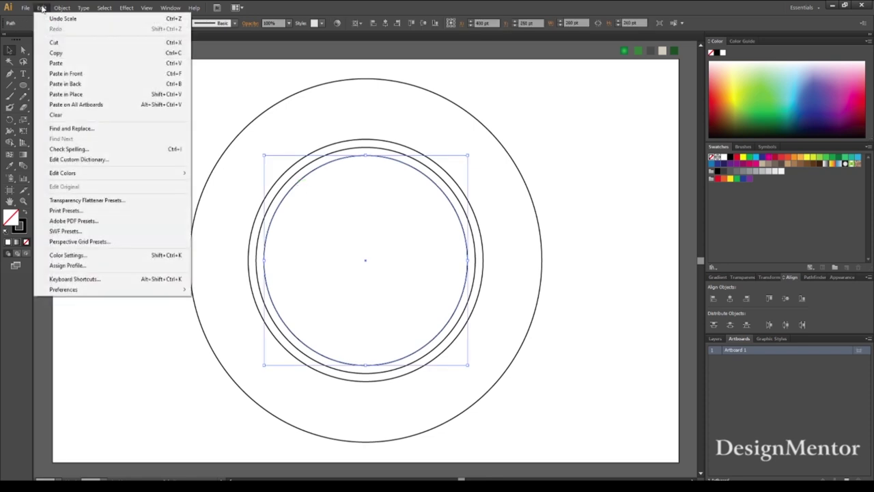
click(42, 8)
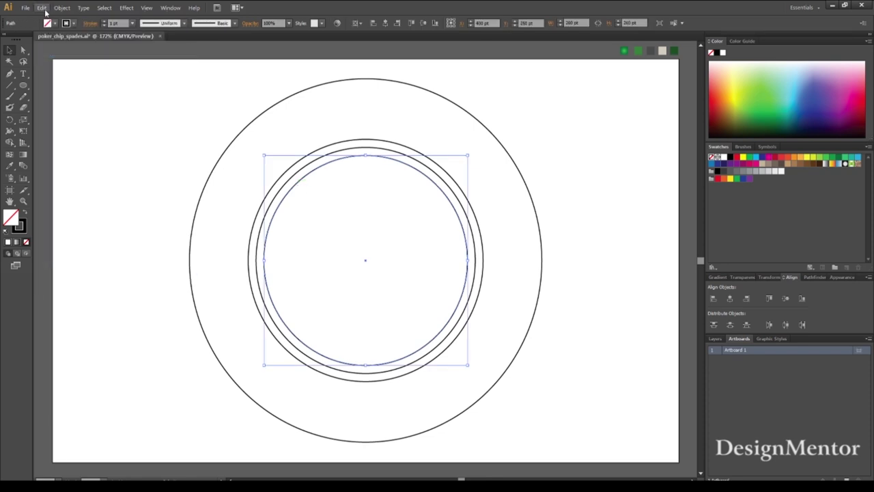
click(65, 73)
click(572, 23)
text(250)
key(Tab)
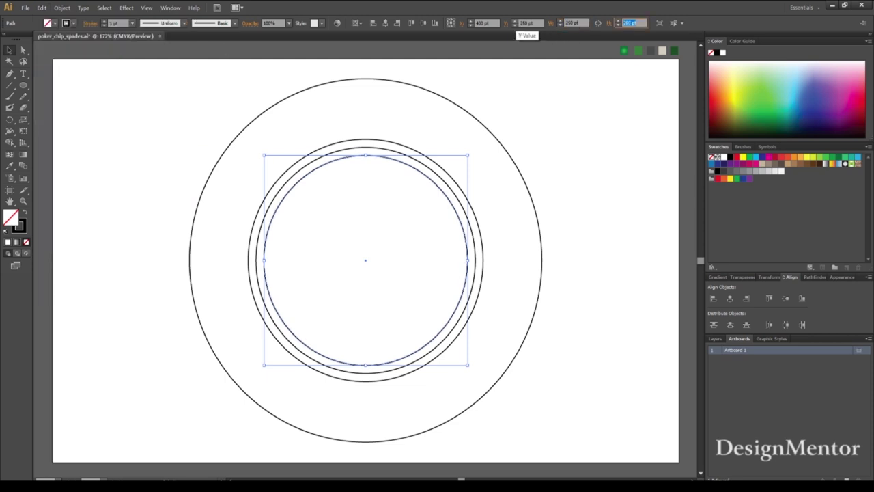
text(250)
key(Return)
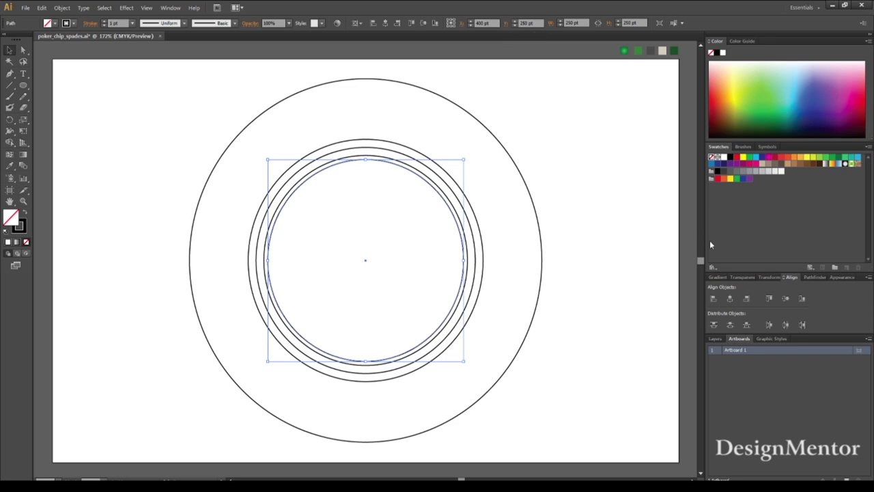
click(641, 312)
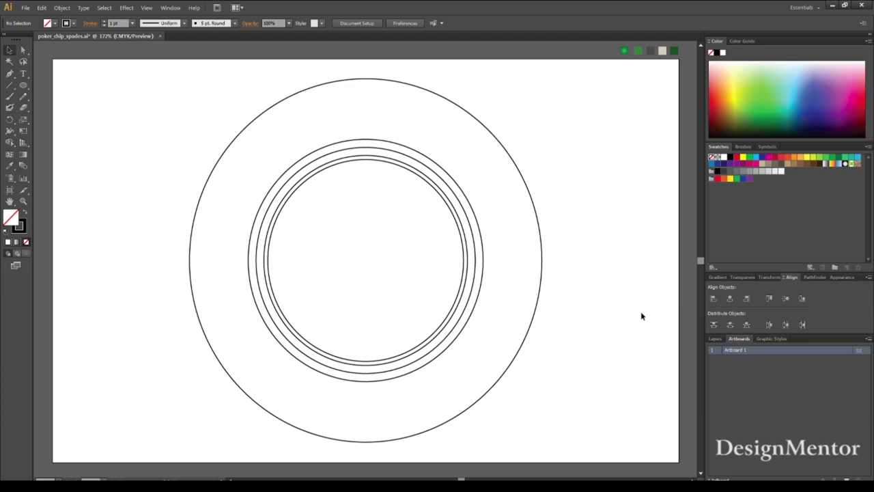
Step: Draw a red vertical line centred on the artboard
click(10, 87)
click(73, 23)
click(30, 45)
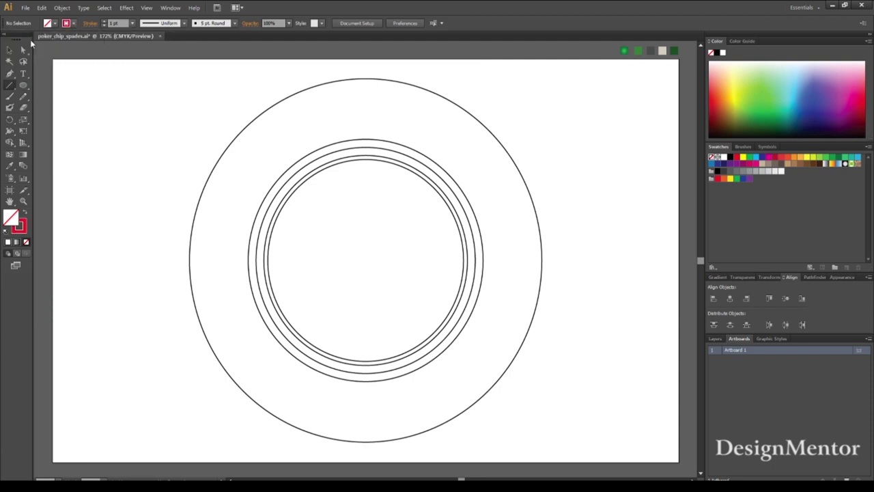
drag(361, 180, 376, 340)
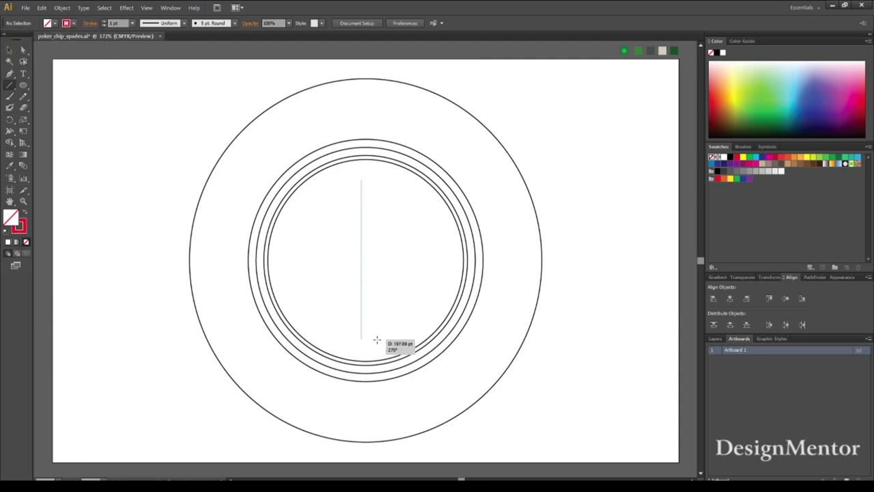
click(769, 299)
click(786, 299)
Step: Free-transform a copy of the line 90° to form a horizontal crosshair line
key(v)
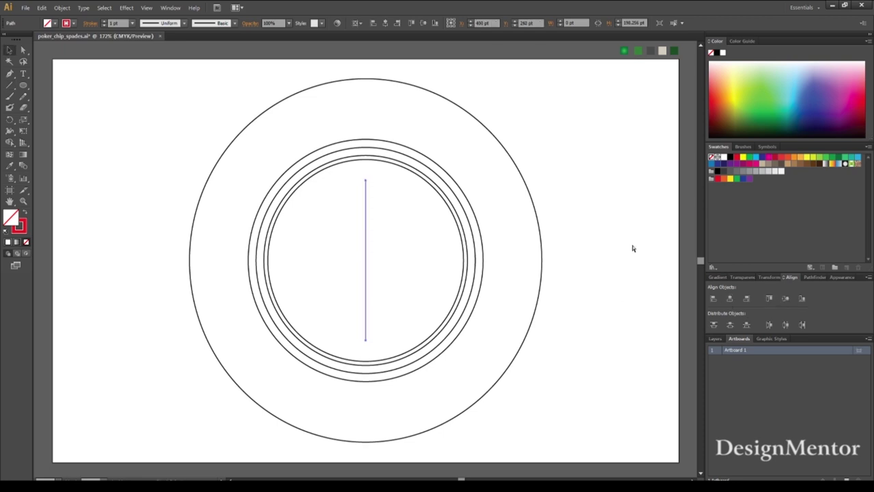
key(e)
drag(390, 164, 478, 278)
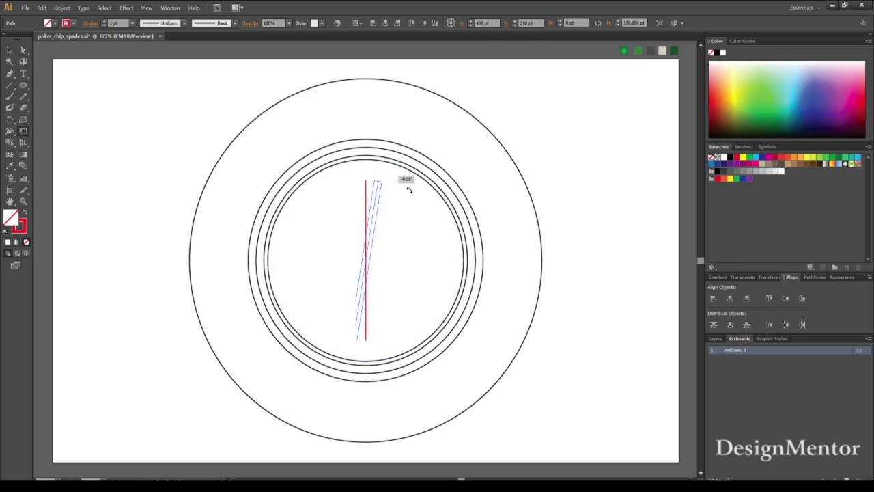
key(v)
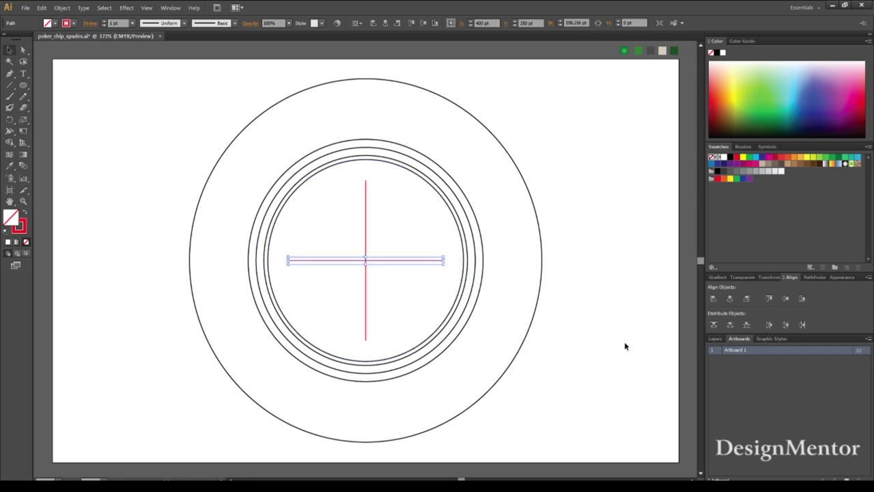
click(624, 342)
click(24, 87)
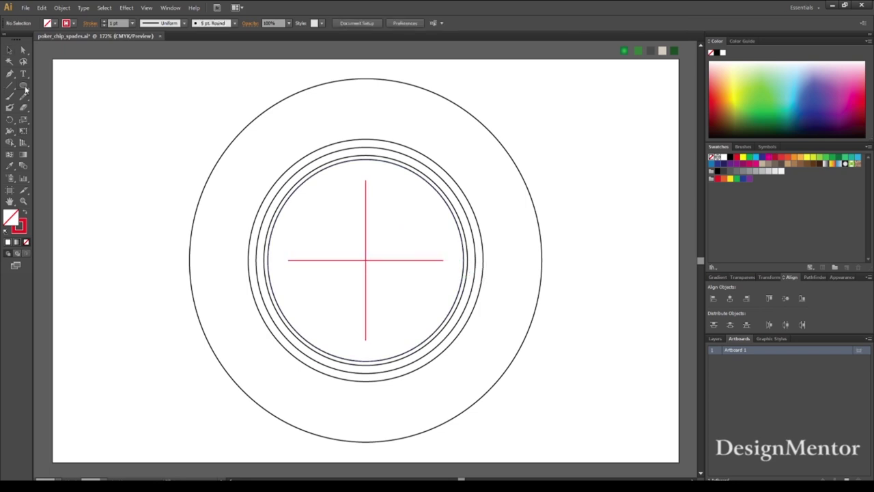
Step: Create a 145 × 105 pt ellipse, centre it, and nudge it up to the outer circle's top edge
click(346, 115)
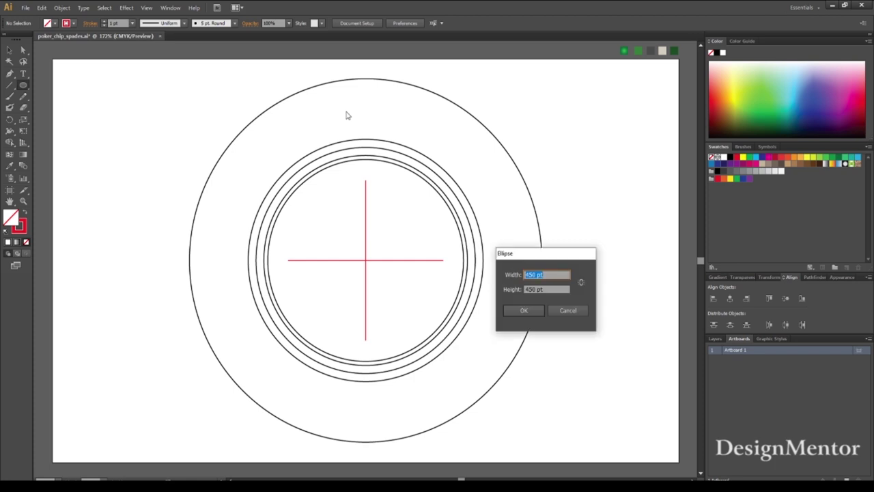
text(145)
key(Tab)
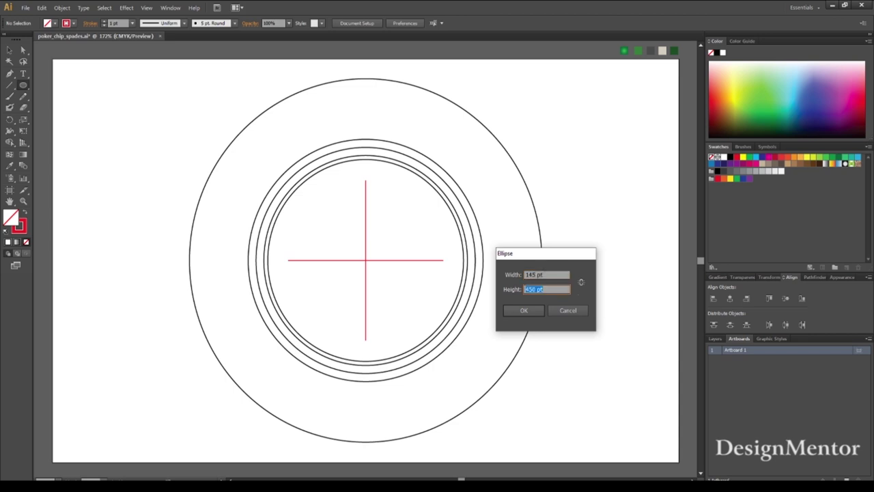
text(105)
key(Return)
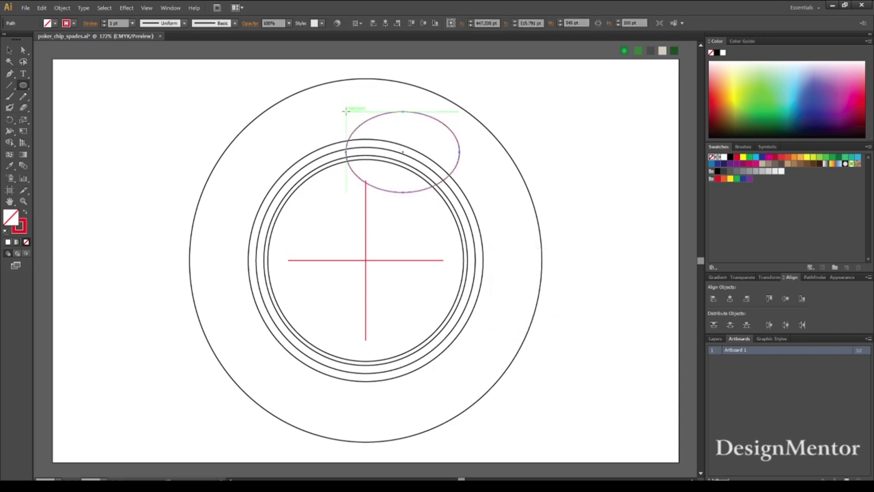
click(731, 298)
click(782, 300)
key(shift+Up)
key(shift+Up)
key(shift+Up)
key(shift+Up)
key(shift+Up)
key(shift+Up)
key(shift+Up)
key(Up)
key(Up)
key(Up)
key(Up)
key(Up)
key(Up)
key(Up)
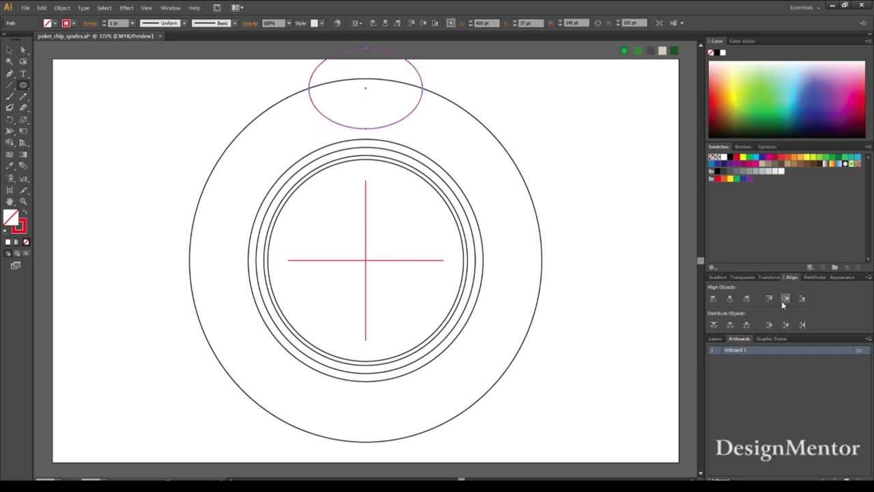
Step: Resize the top ellipse to 120 × 100 pt and realign it
click(574, 22)
text(120)
key(Return)
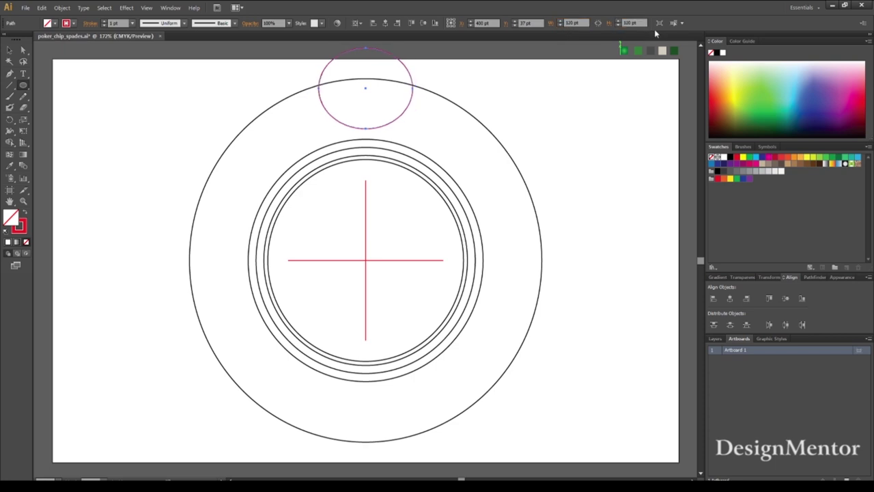
click(632, 23)
text(100)
key(Return)
click(786, 299)
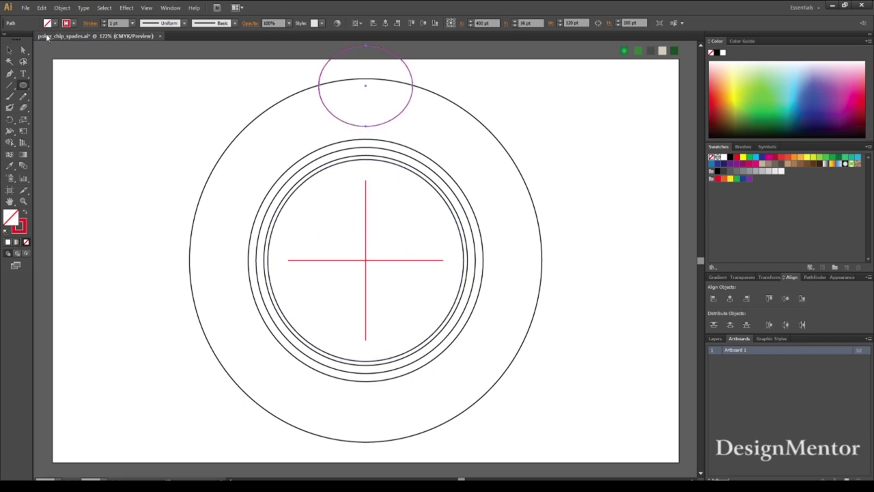
Step: Flatten the top ellipse by dragging its bottom edge up
click(9, 50)
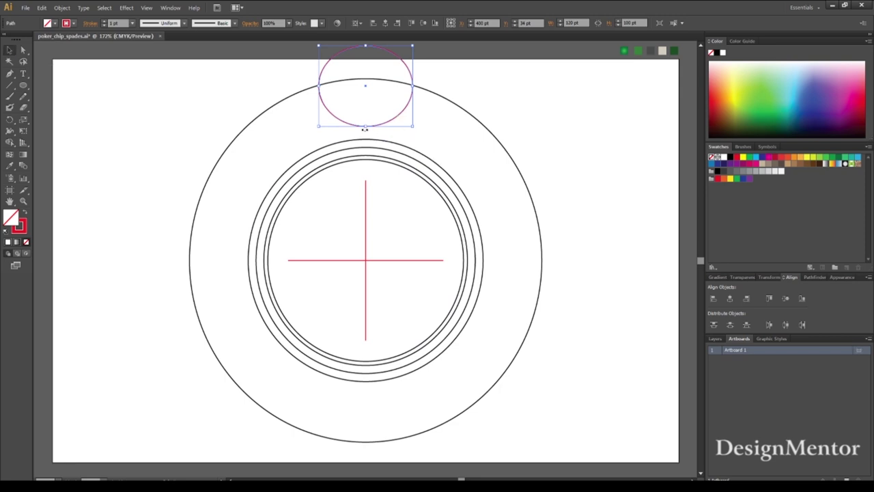
drag(365, 126, 365, 114)
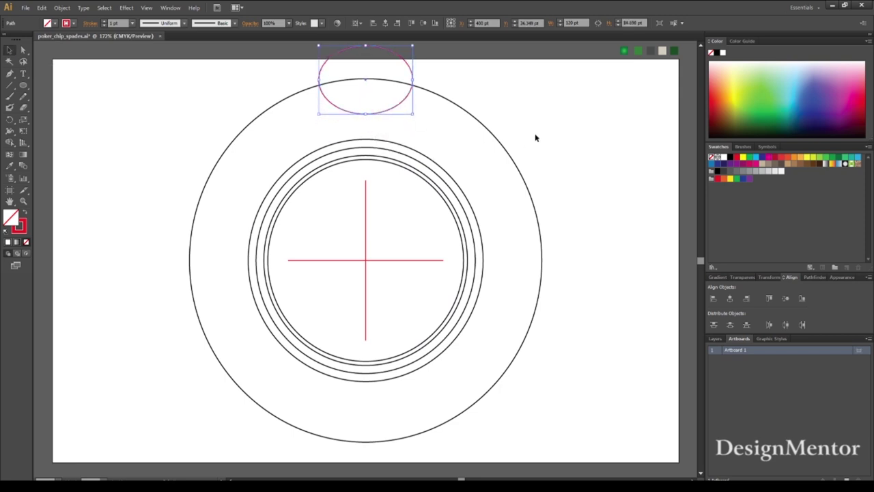
click(536, 127)
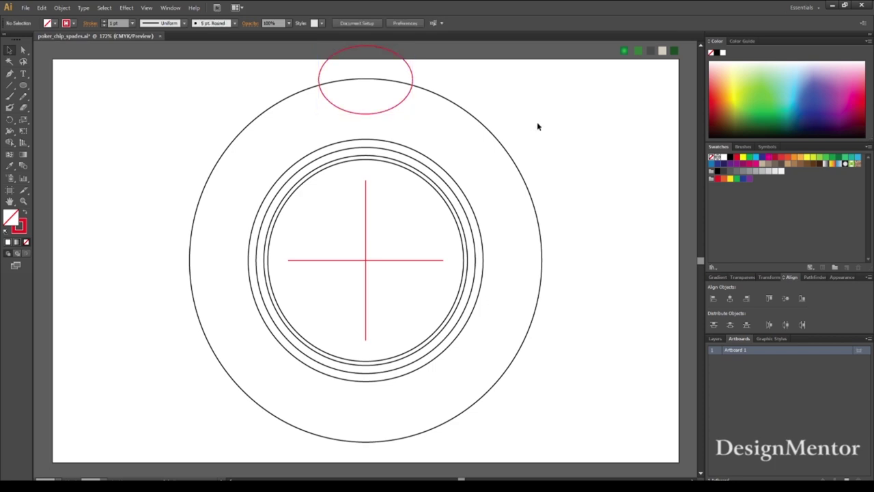
click(379, 113)
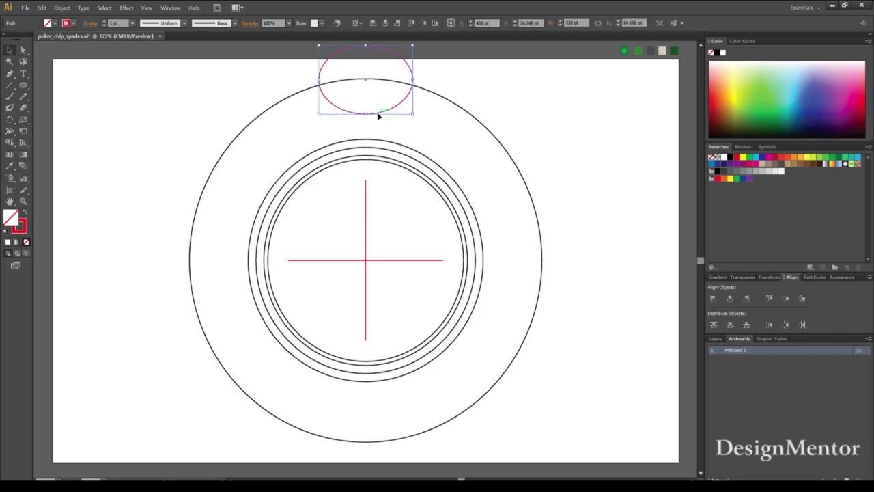
Step: Widen the ellipse to 145 pt and reposition it on the outer circle's top edge
click(574, 23)
text(148)
key(Return)
click(788, 300)
key(ctrl+z)
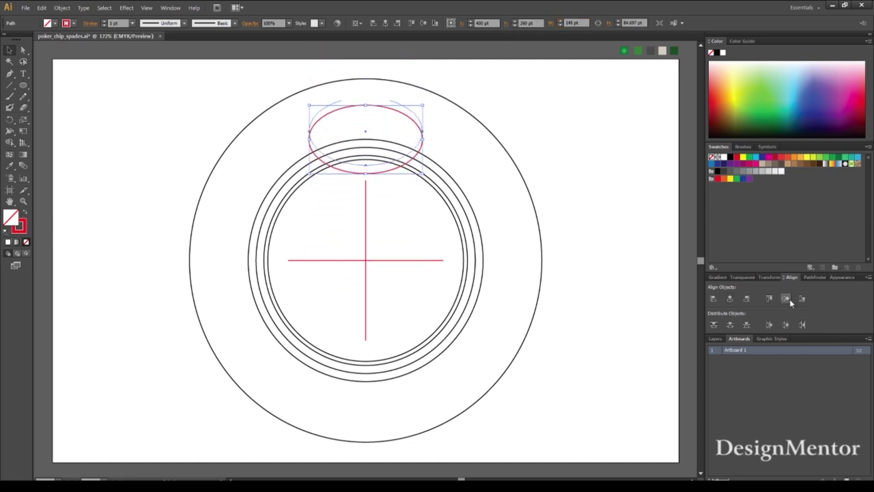
key(Up)
key(Up)
key(Up)
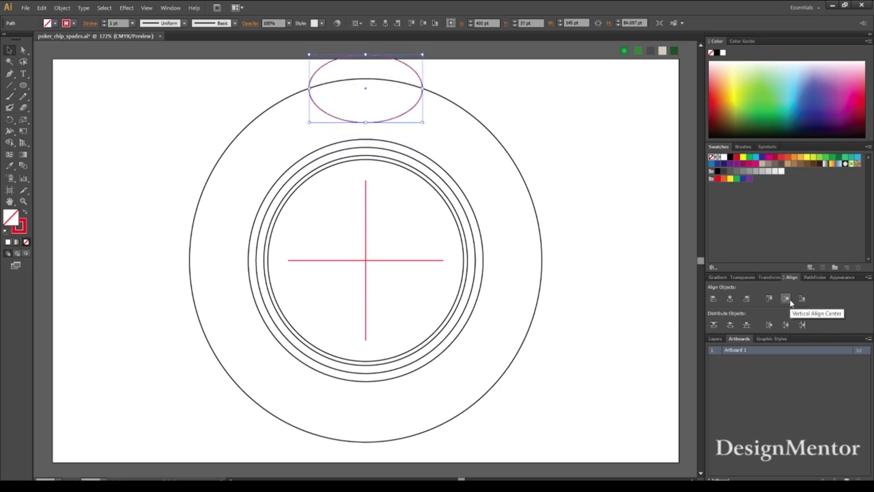
click(421, 176)
click(384, 123)
Step: Rotate copies of the top ellipse 72° around the chip centre to make five
click(10, 120)
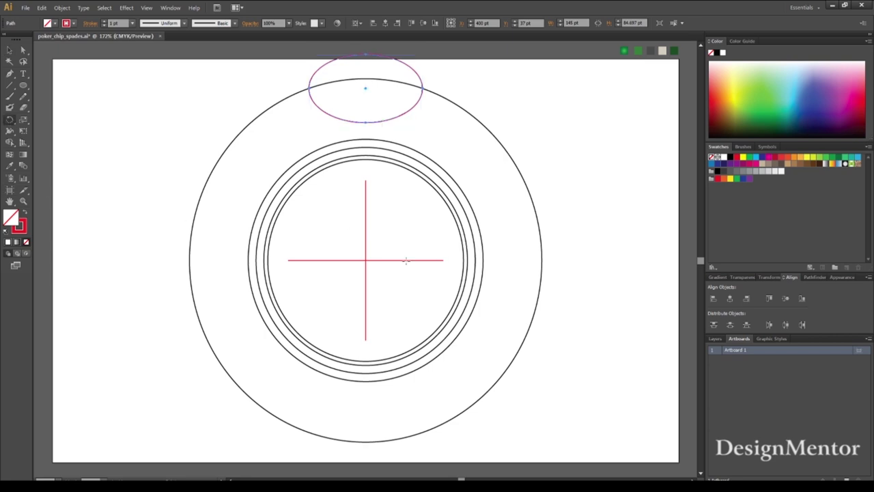
alt+click(365, 261)
click(470, 324)
key(ctrl+d)
key(ctrl+d)
key(ctrl+d)
key(v)
click(637, 410)
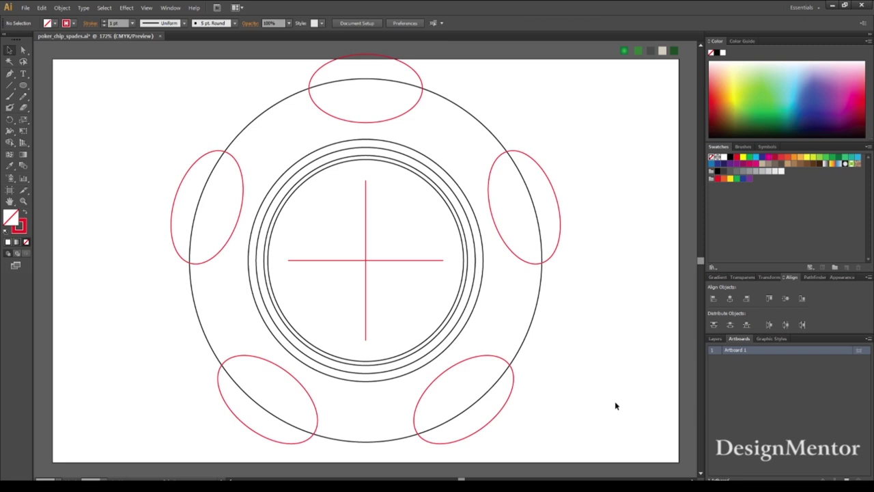
click(22, 85)
click(61, 86)
Step: Make a 52 pt wide, 20 pt tall rectangle centred at the top of the inner rings
click(319, 133)
text(52)
key(Tab)
text(52)
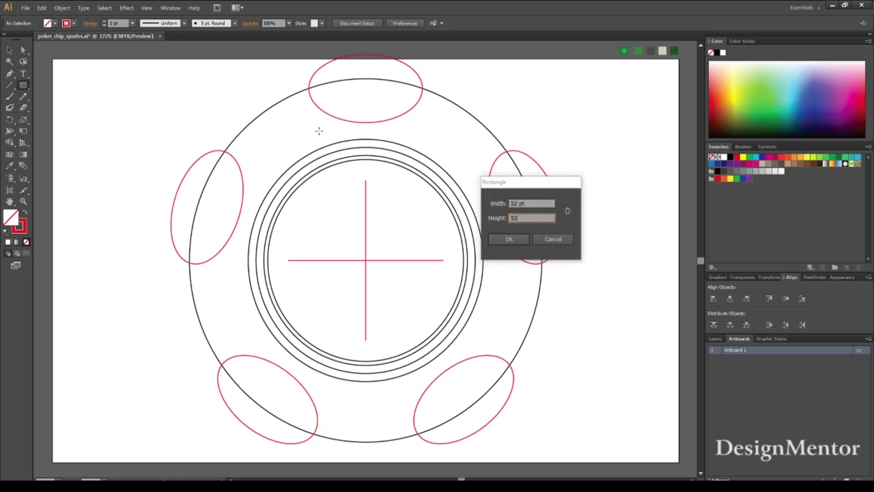
key(Return)
click(729, 298)
click(786, 299)
key(shift+Up)
key(shift+Up)
key(shift+Up)
key(shift+Up)
key(shift+Up)
key(shift+Up)
key(v)
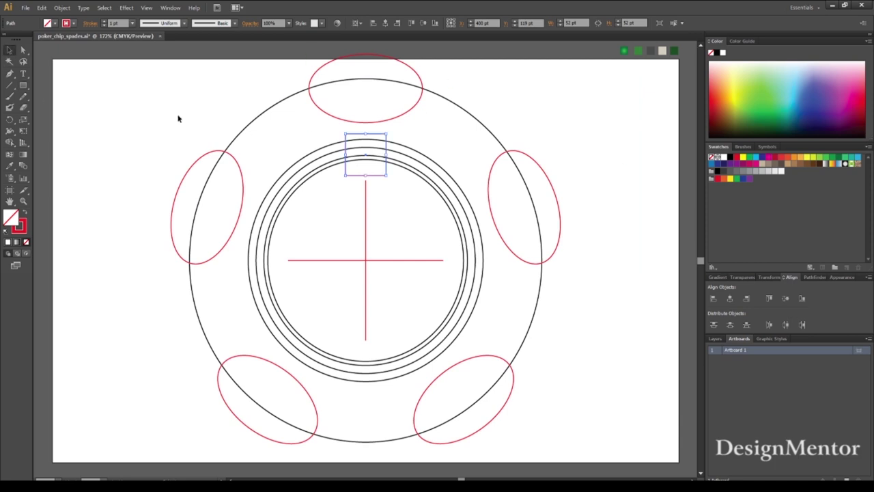
drag(366, 176, 365, 151)
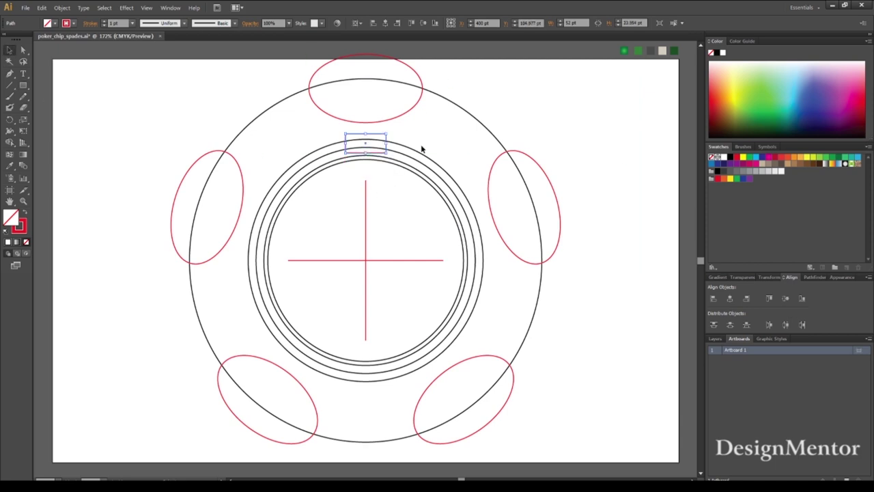
text(20)
key(Return)
key(Down)
Step: Rotate copies of the rectangle 30° around the chip centre to form a ring of twelve
key(r)
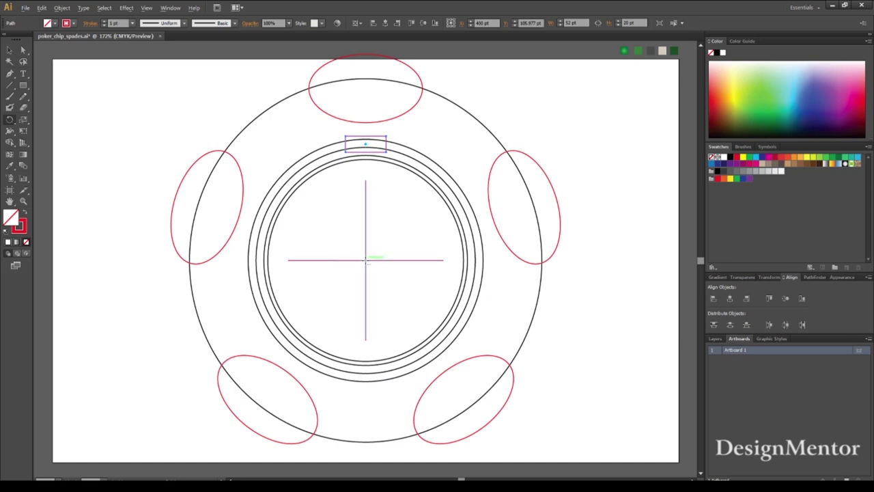
alt+click(366, 260)
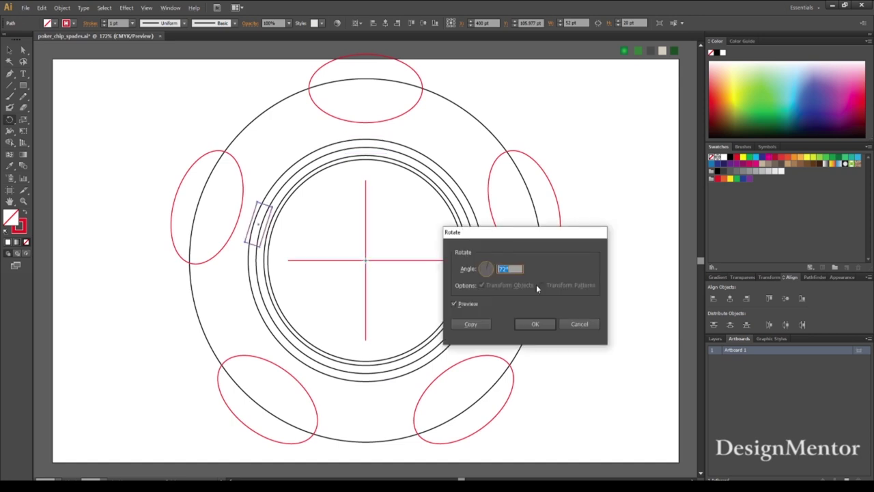
text(0)
key(Return)
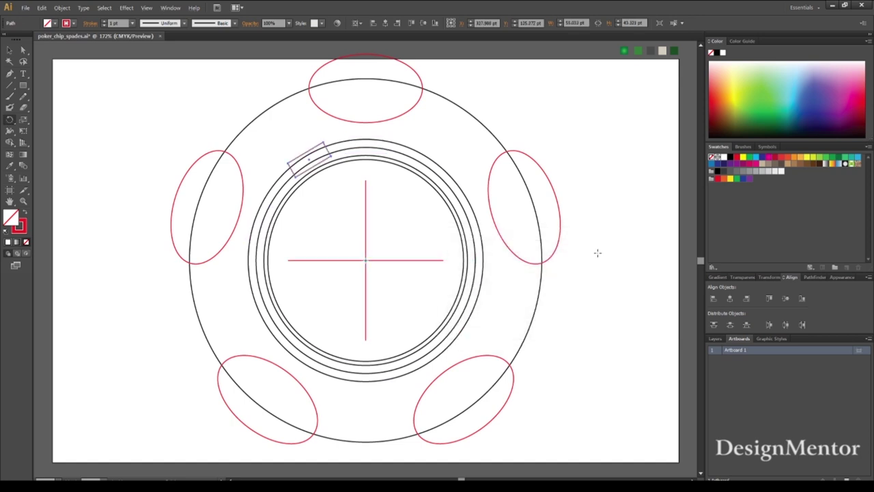
key(ctrl+z)
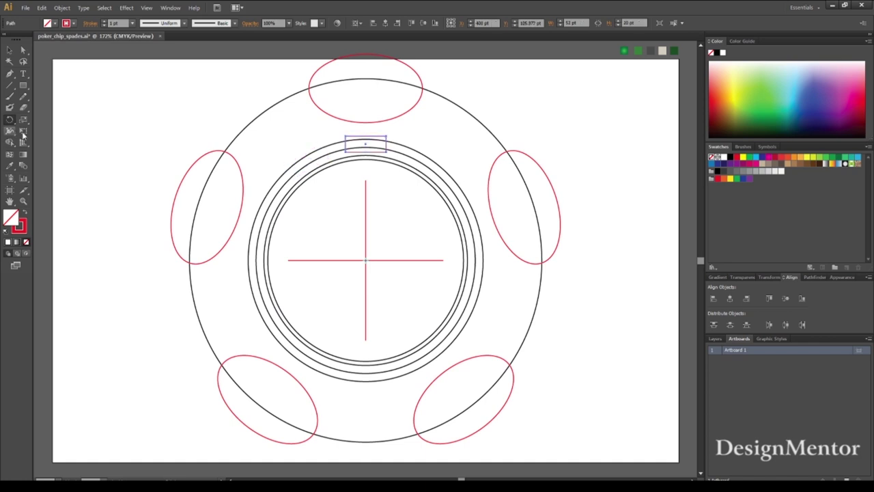
alt+click(366, 260)
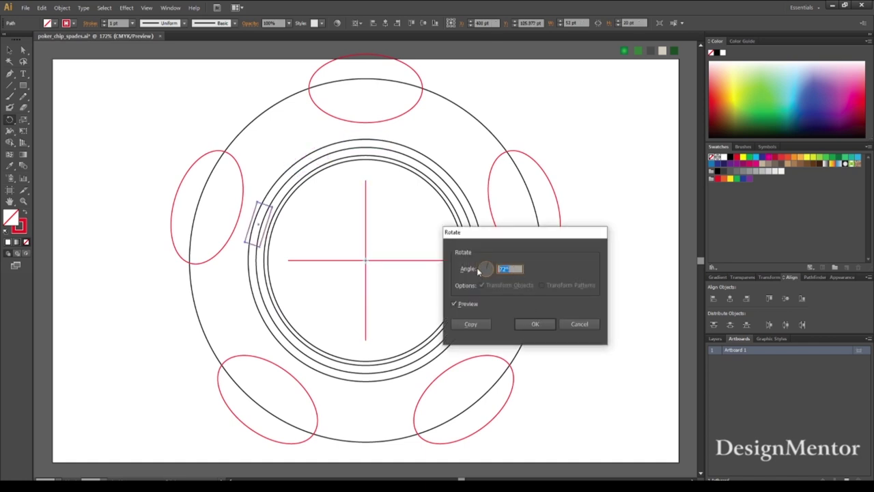
click(470, 324)
key(ctrl+d)
key(ctrl+d)
key(ctrl+d)
key(ctrl+d)
key(ctrl+d)
key(ctrl+d)
key(ctrl+d)
key(ctrl+d)
key(ctrl+d)
key(ctrl+d)
key(v)
click(635, 301)
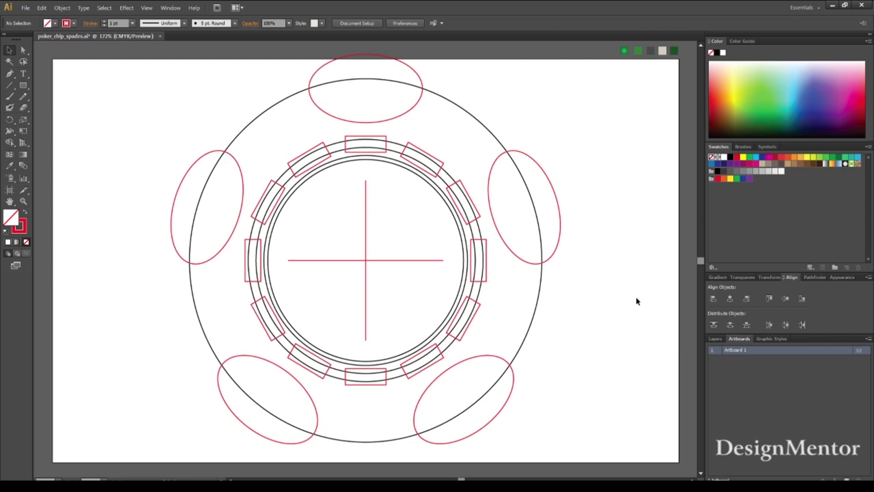
drag(22, 87, 49, 109)
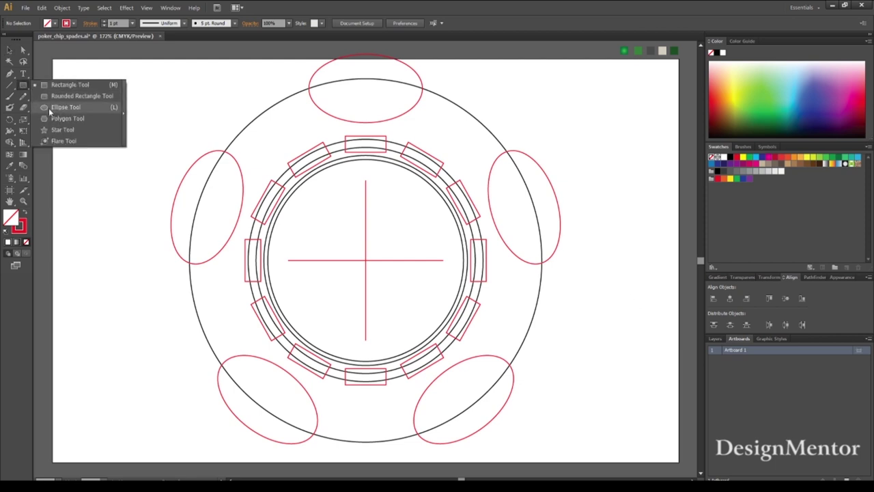
Step: Create a 100 pt circle, centre it on the chip, then nudge it up and left
click(124, 306)
text(100)
key(Tab)
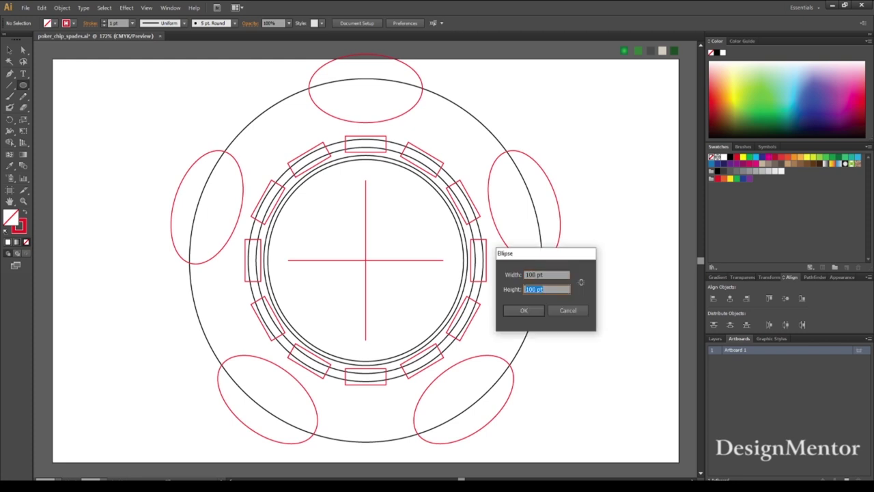
key(Return)
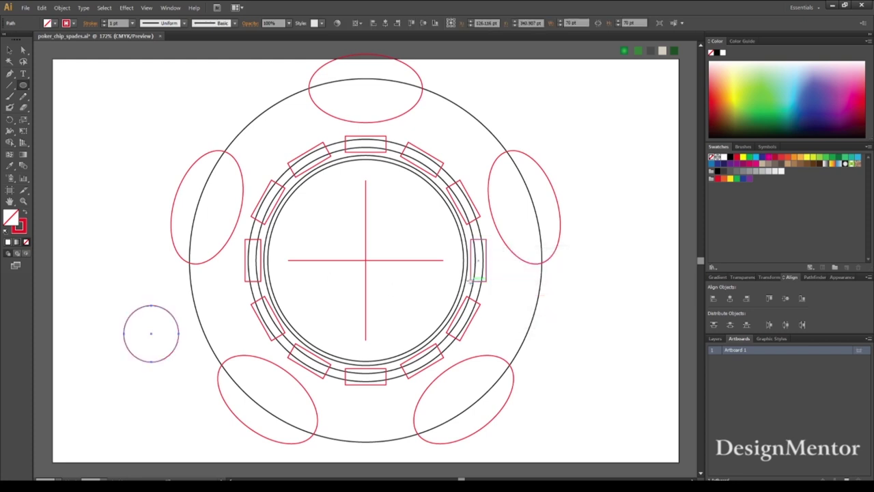
click(730, 299)
click(785, 298)
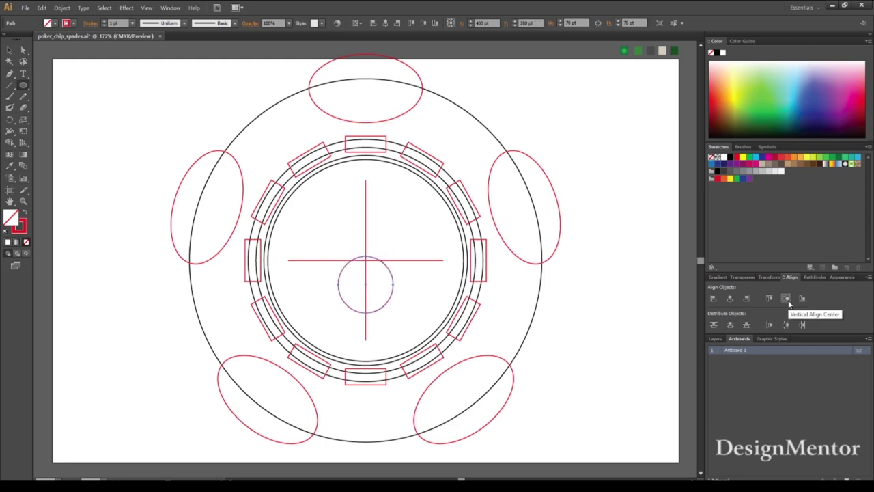
key(shift+Up)
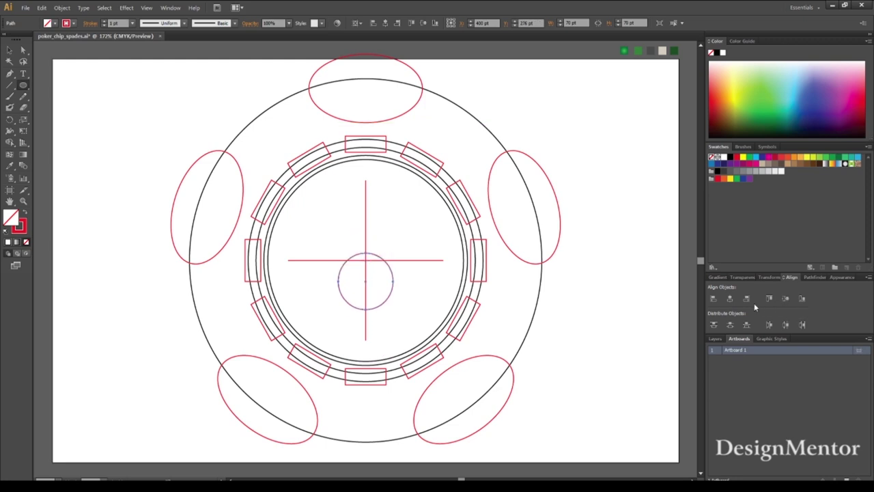
key(shift+Up)
key(shift+Up)
key(shift+Left)
key(shift+Left)
key(Left)
key(Left)
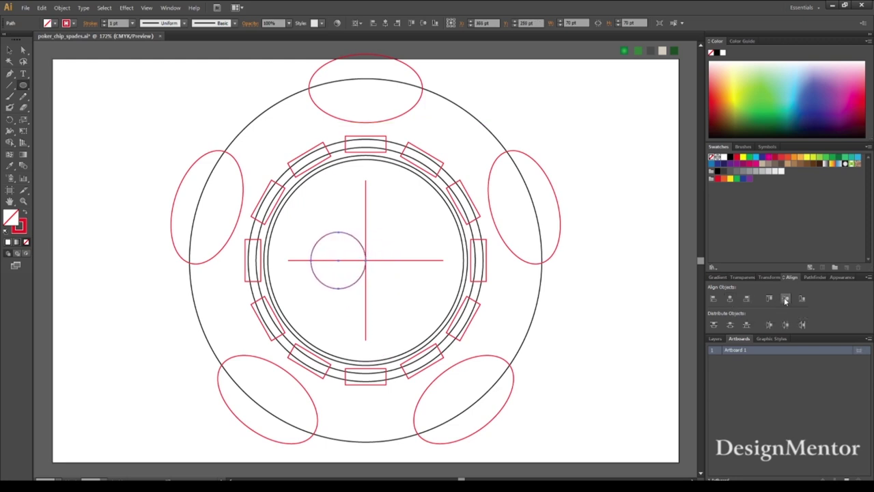
Step: Copy and paste the circle in front, shift the copy right, and reselect the left circle
click(41, 8)
click(76, 60)
click(41, 8)
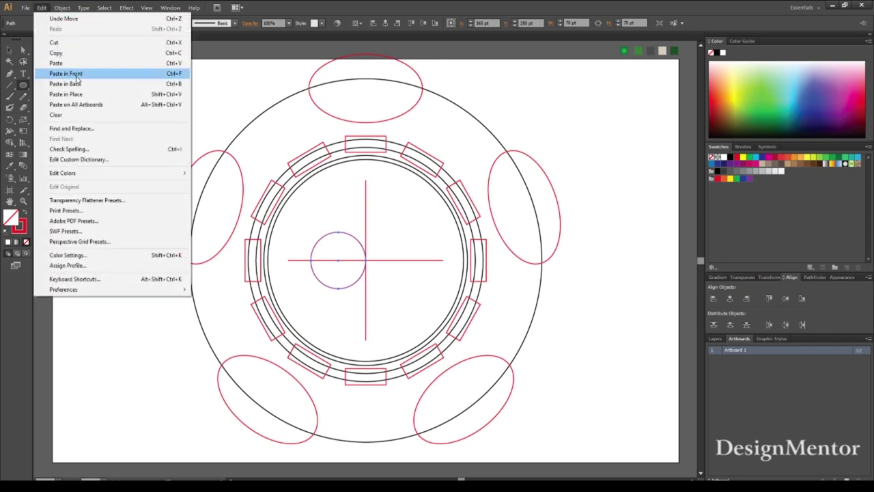
click(75, 72)
key(shift+Right)
key(shift+Right)
key(shift+Right)
key(shift+Right)
key(shift+Right)
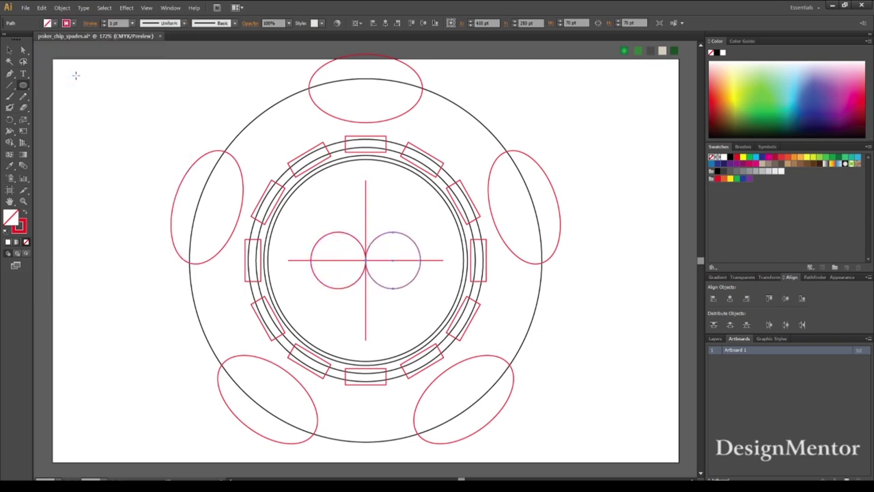
key(v)
click(601, 285)
click(339, 232)
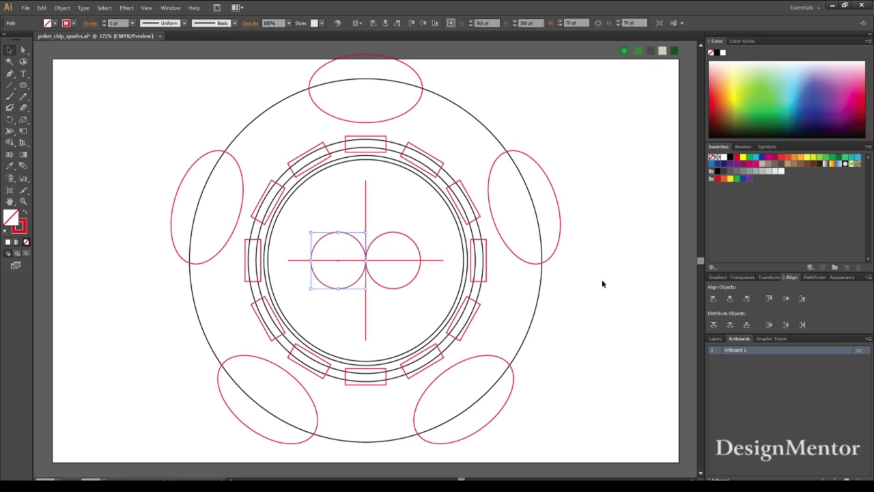
Step: Move the circle out beside the chip, set width 100 pt, and delete its left and top segments
key(shift+Left)
key(shift+Left)
key(shift+Left)
key(shift+Left)
key(shift+Left)
key(shift+Left)
key(shift+Left)
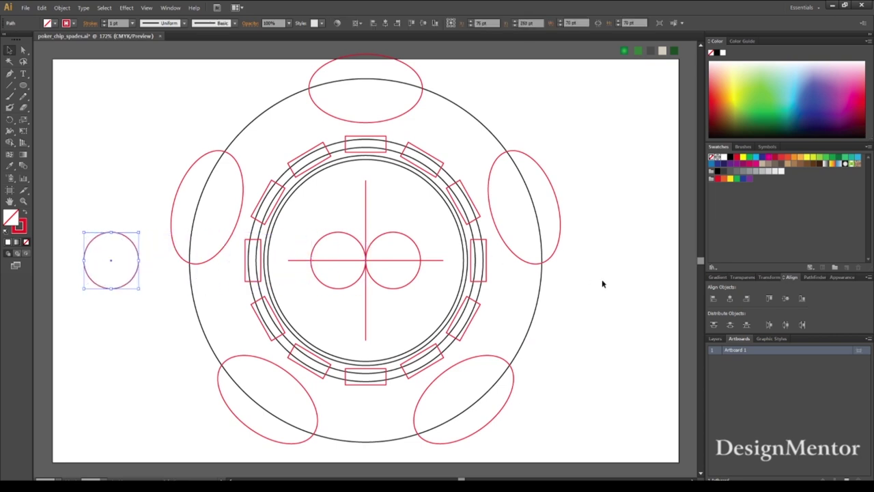
click(572, 23)
key(Tab)
text(100)
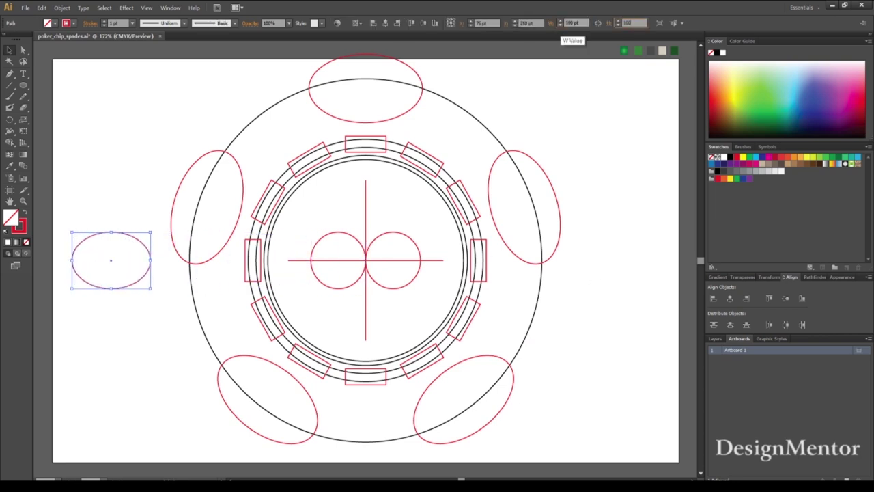
key(Return)
click(99, 195)
drag(77, 280, 81, 301)
key(Delete)
drag(106, 241, 122, 209)
key(Delete)
Step: Move the quarter arc into place above the centre circles, meeting the vertical line
click(9, 50)
key(shift+Up)
key(shift+Up)
key(shift+Up)
key(shift+Up)
key(shift+Right)
key(shift+Right)
key(shift+Right)
key(shift+Right)
key(shift+Right)
key(shift+Right)
key(shift+Up)
key(shift+Up)
key(shift+Right)
key(Left)
key(Left)
key(Left)
key(Left)
key(Left)
key(Left)
Step: Reflect a copy of the quarter arc and place it right of the vertical line
click(534, 361)
click(353, 221)
drag(353, 221, 355, 223)
key(Right)
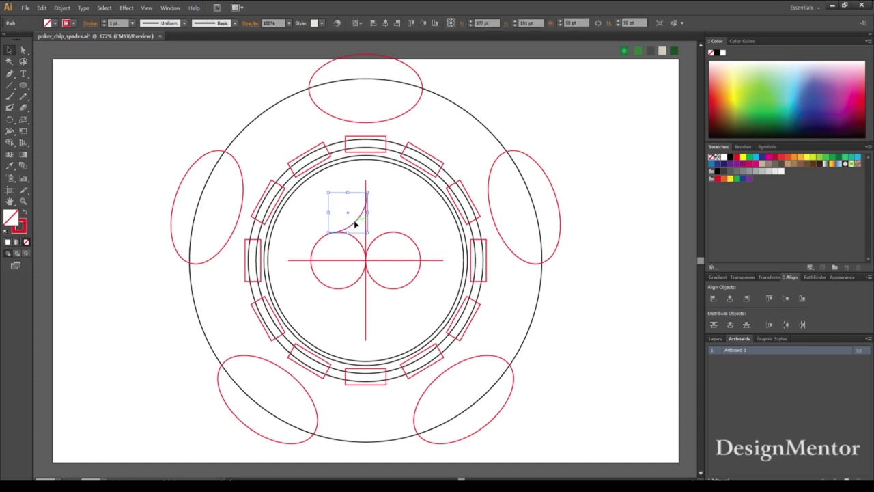
click(61, 8)
mouse_move(78, 18)
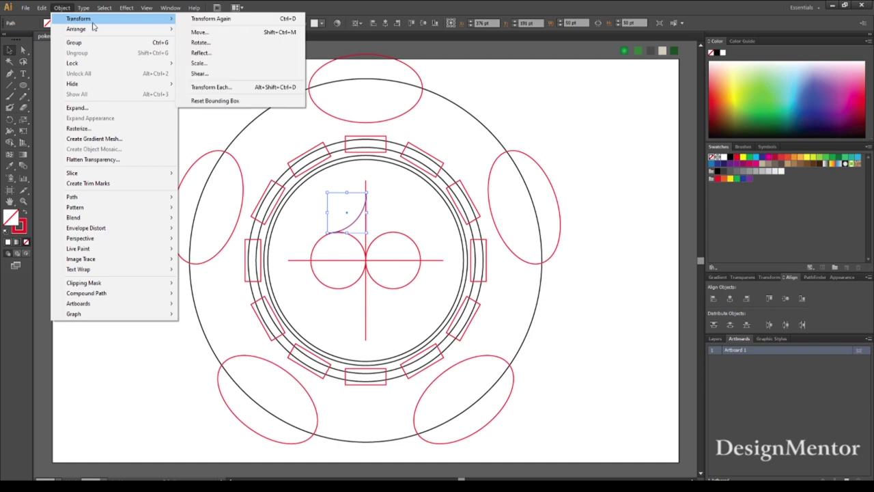
click(202, 61)
click(463, 371)
key(Right)
key(Right)
key(Right)
key(Right)
key(Right)
key(Right)
key(Right)
key(Right)
key(Right)
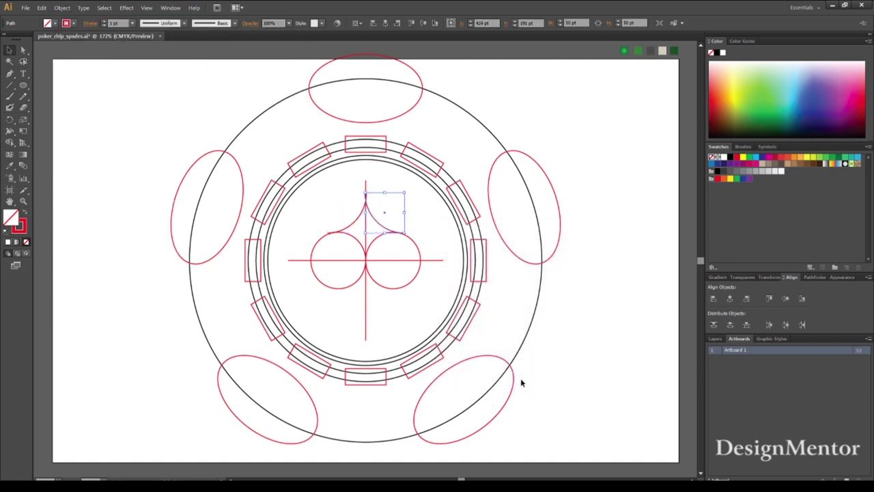
Step: Copy both spade-top arcs, paste them in front, and move the copies below the circles
click(584, 367)
click(354, 226)
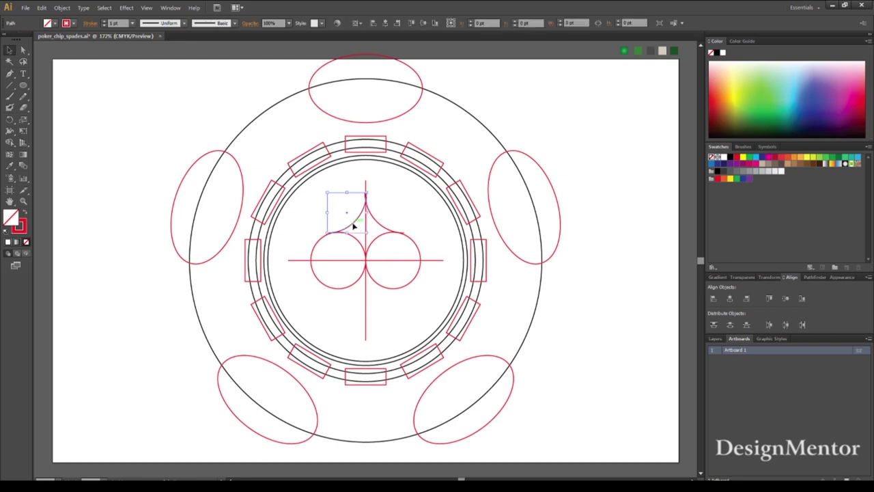
shift+click(379, 225)
click(42, 7)
click(51, 47)
click(42, 7)
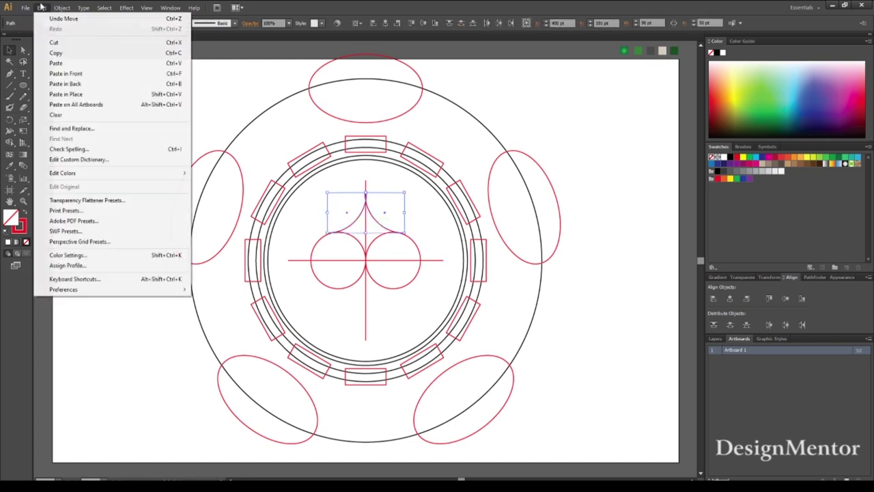
click(68, 83)
key(shift+Down)
key(shift+Down)
key(shift+Down)
key(shift+Down)
key(shift+Down)
key(shift+Down)
key(Down)
key(Down)
key(Down)
key(Down)
key(Down)
key(Down)
Step: Stretch the two lower arcs taller with Free Transform to form the flaring stem
click(274, 110)
click(396, 299)
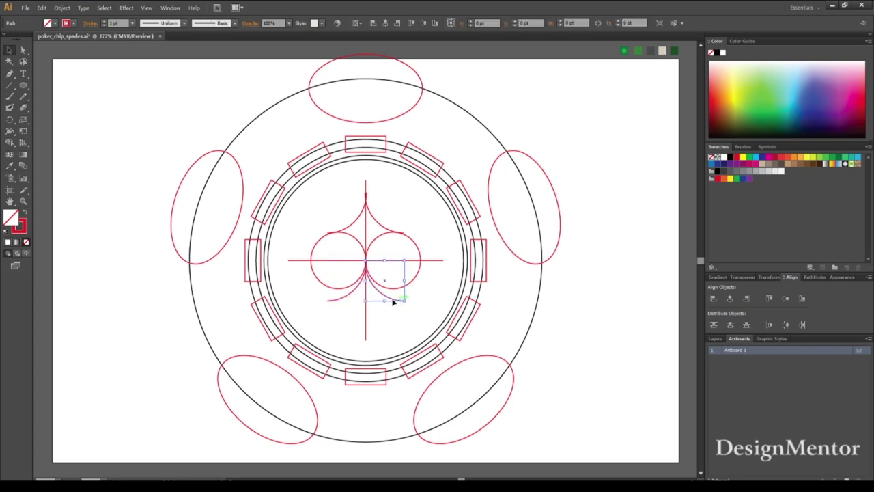
shift+click(331, 299)
key(e)
drag(366, 300, 365, 330)
key(v)
Step: Move the horizontal line down as the spade's base and shorten it from both ends
click(572, 348)
click(435, 260)
key(shift+Down)
key(shift+Down)
key(shift+Down)
key(shift+Down)
key(shift+Down)
key(shift+Down)
key(Up)
drag(288, 328, 311, 327)
drag(444, 326, 422, 326)
click(567, 377)
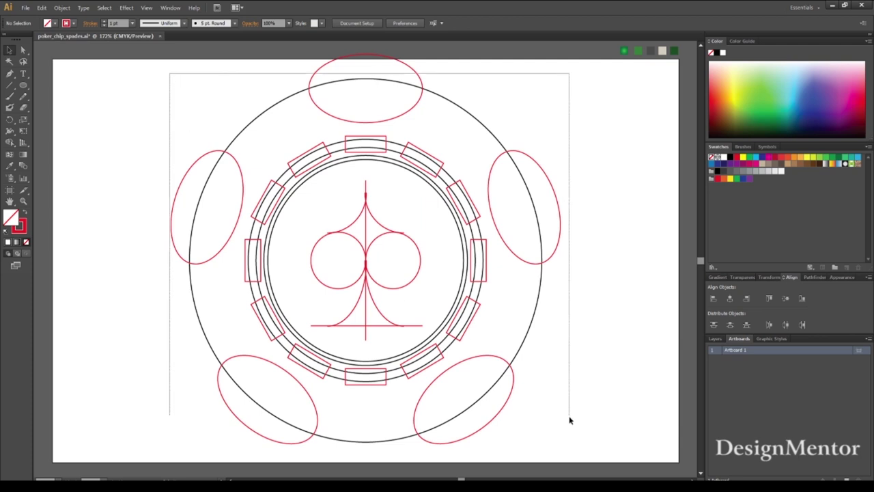
Step: Select all chip artwork and Shape Builder-merge the outer ring pieces into one band
drag(269, 185, 571, 423)
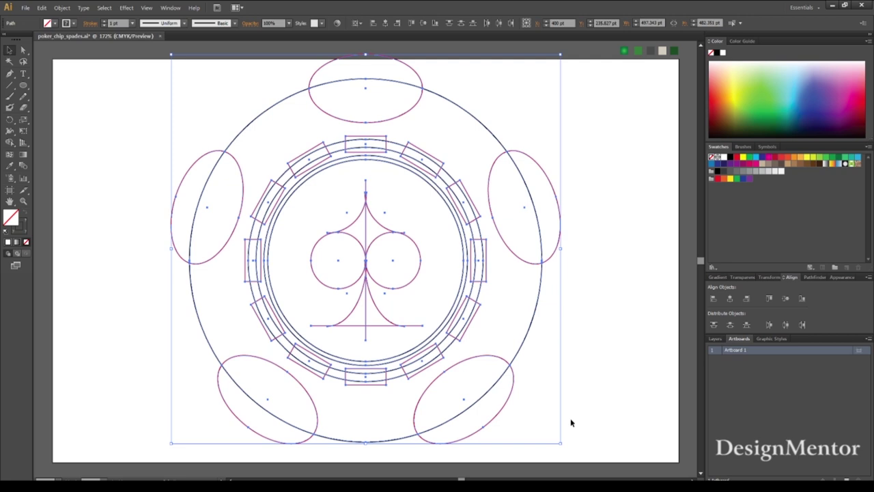
click(10, 144)
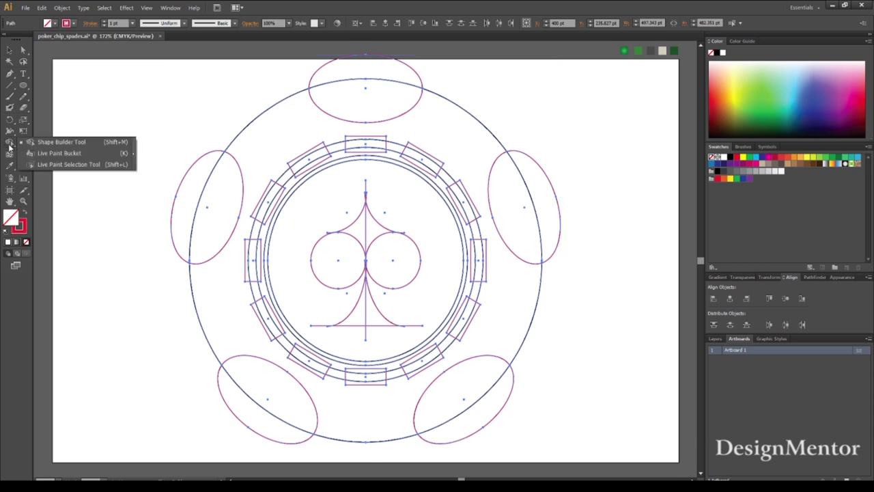
click(65, 143)
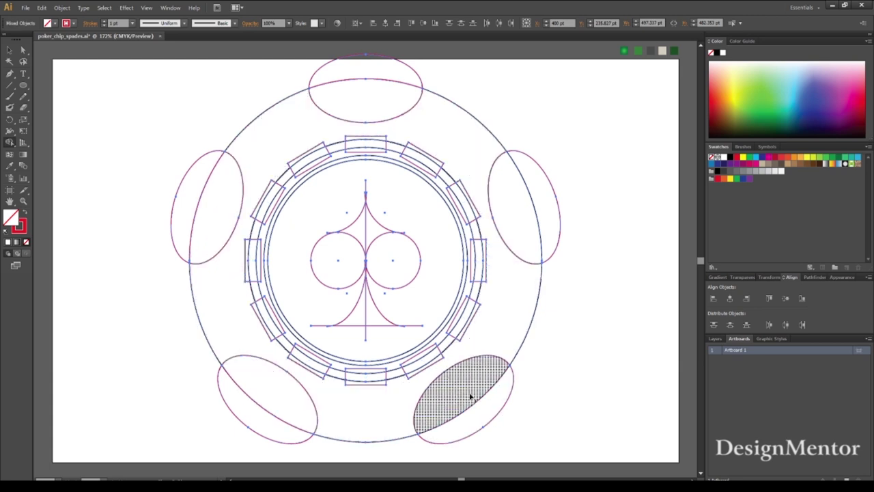
mouse_move(328, 141)
mouse_down()
mouse_move(352, 140)
mouse_move(487, 253)
mouse_move(447, 357)
mouse_up()
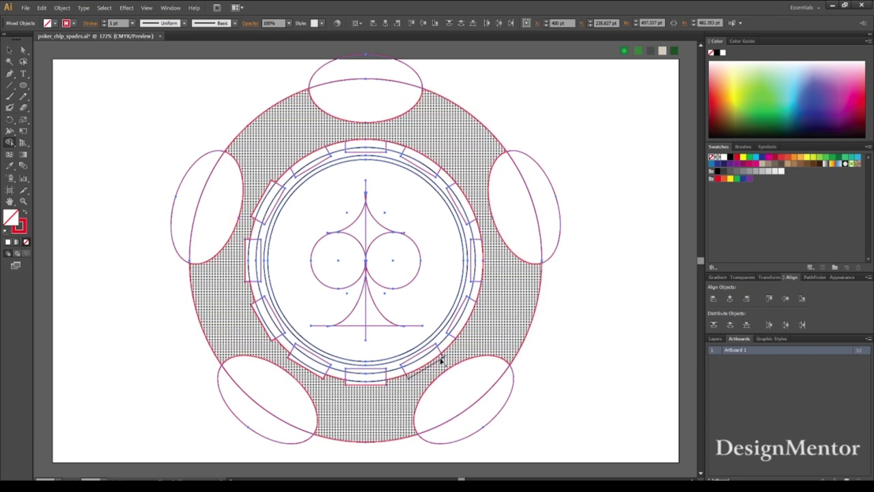
click(390, 386)
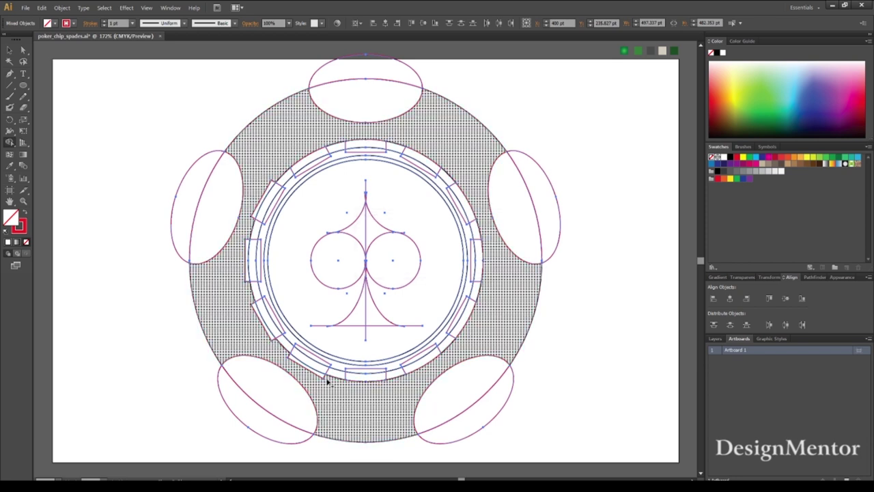
Step: Merge the left, lower and right-side notches into the inner ring
drag(272, 340, 282, 188)
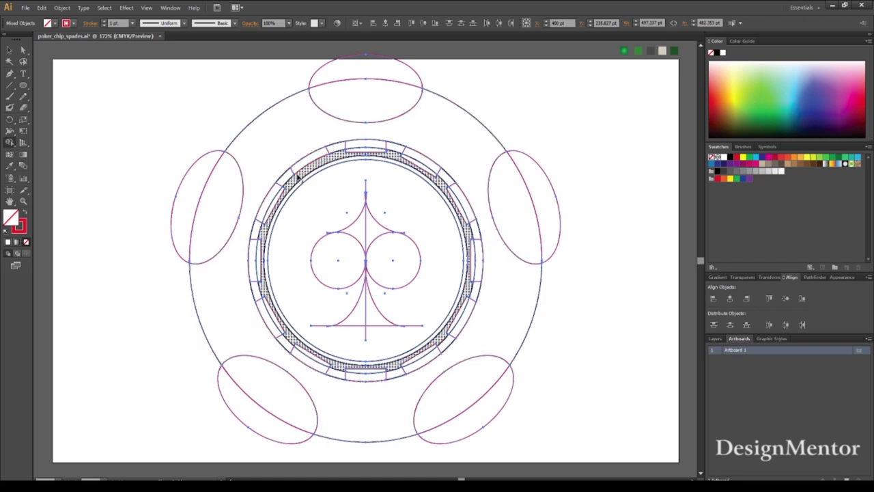
click(265, 236)
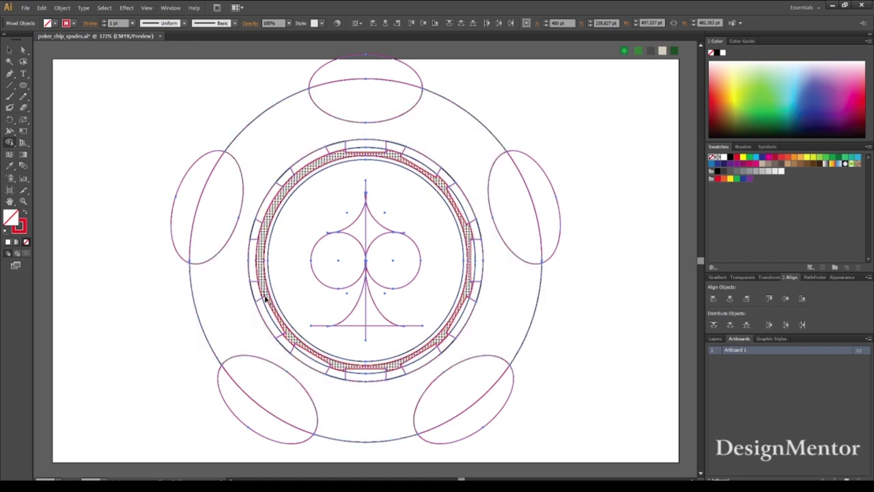
drag(266, 304, 314, 356)
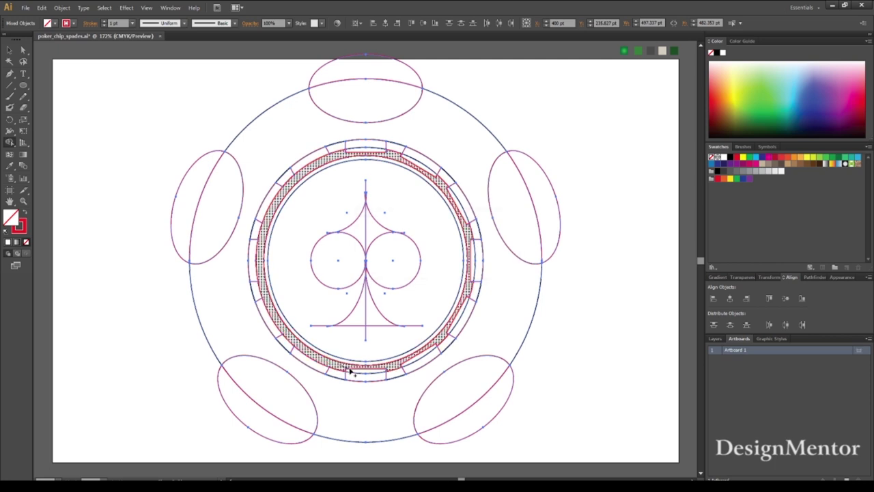
mouse_move(398, 367)
mouse_down()
mouse_move(469, 278)
mouse_move(474, 226)
mouse_up()
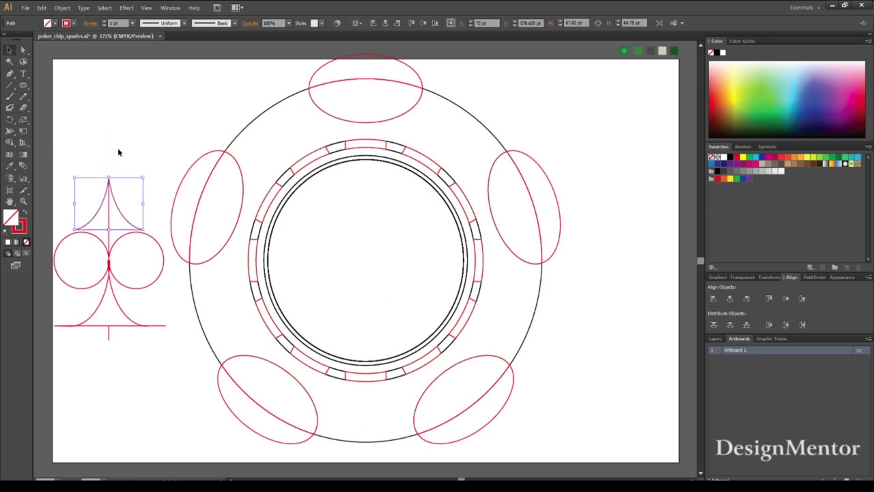
Step: Shape Builder-merge the spade top and both circles into one shape
mouse_move(75, 174)
mouse_down()
mouse_move(105, 231)
mouse_move(134, 255)
mouse_up()
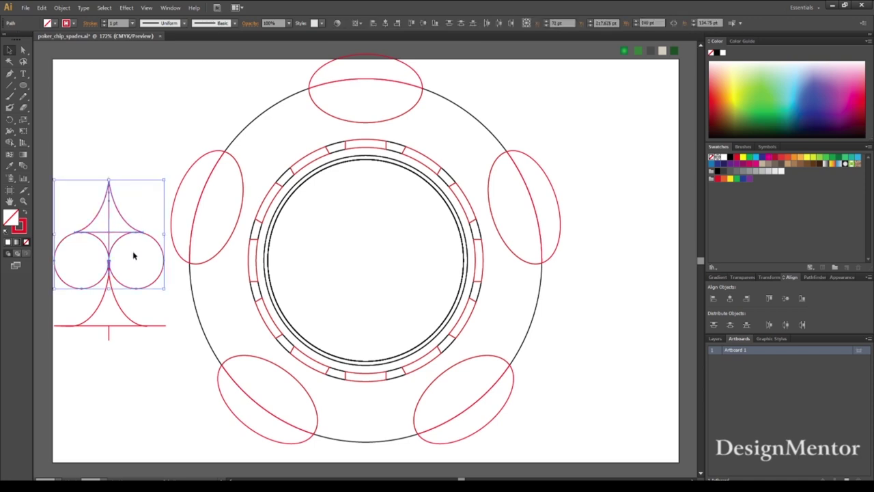
click(11, 142)
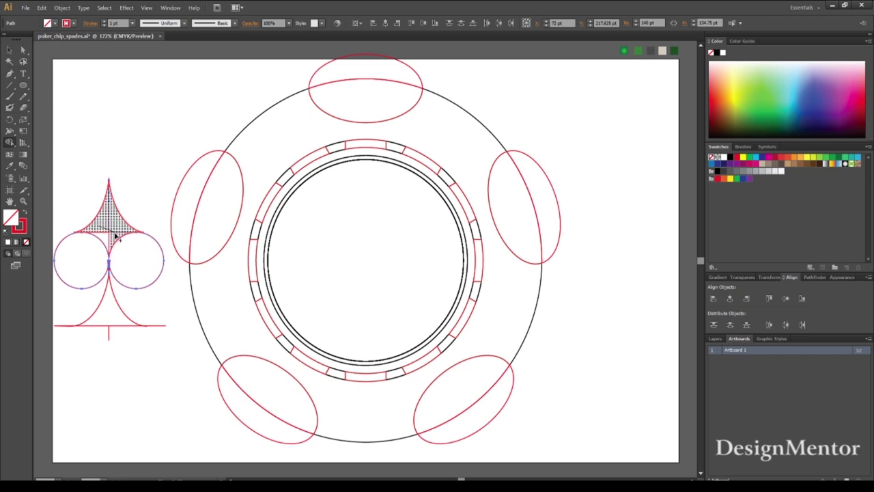
drag(115, 236, 93, 247)
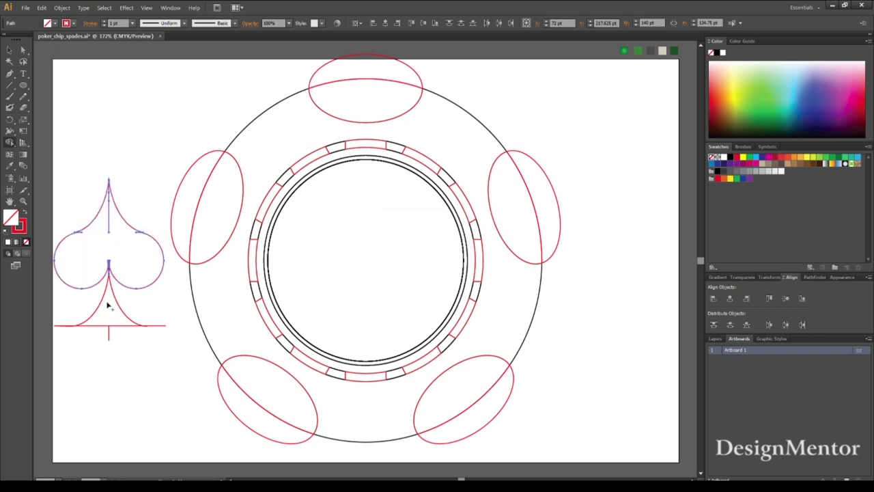
key(v)
drag(87, 172, 135, 317)
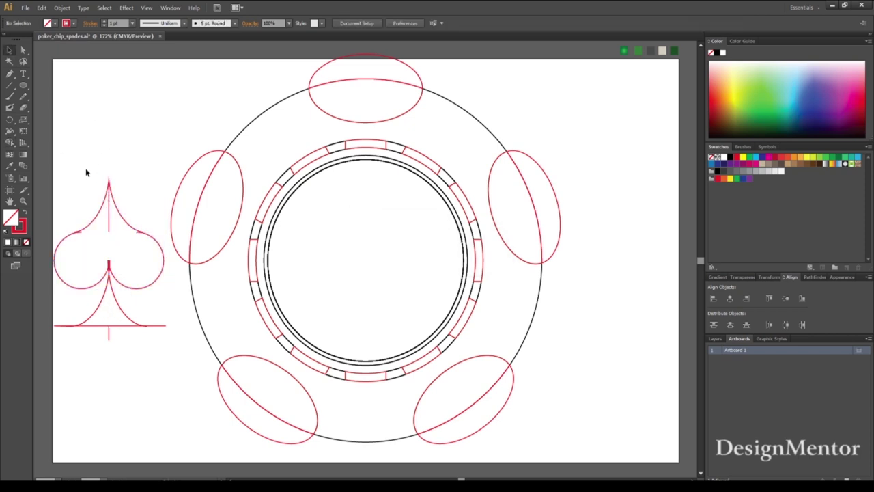
click(11, 142)
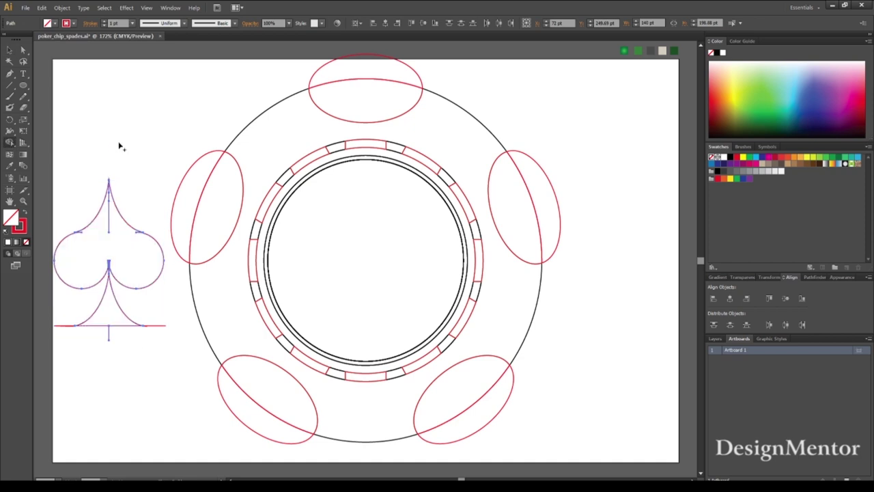
Step: Delete the leftover end of the base line beside the stem
click(9, 51)
click(108, 204)
click(113, 302)
click(109, 332)
click(156, 326)
key(Delete)
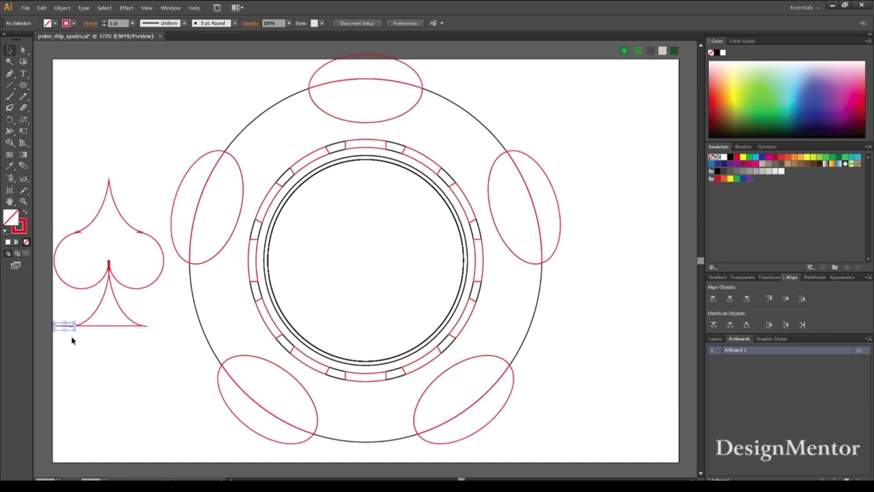
Step: Check the merged spade top shape by selecting and deselecting it
click(116, 267)
click(177, 327)
click(144, 237)
click(178, 349)
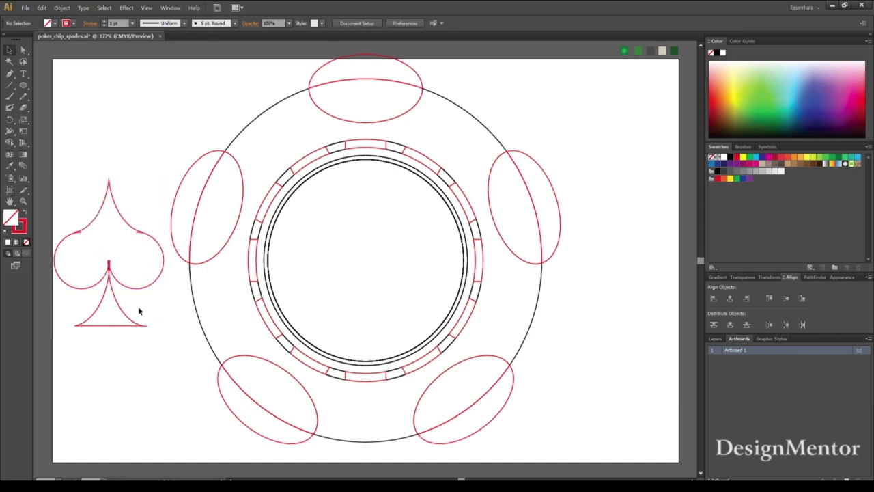
click(123, 268)
click(181, 347)
click(107, 264)
click(183, 347)
Step: Group all the spade pieces and centre the group horizontally and vertically in the chip
drag(68, 172, 124, 315)
click(62, 7)
click(86, 44)
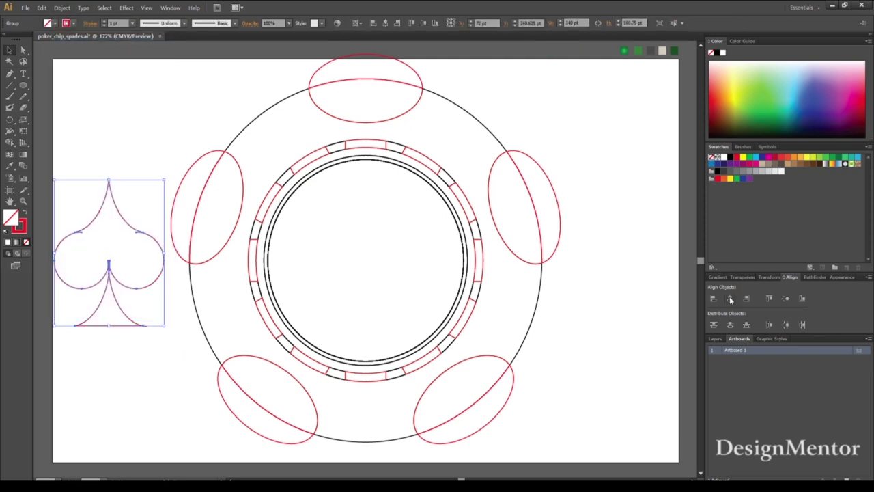
click(731, 299)
click(785, 299)
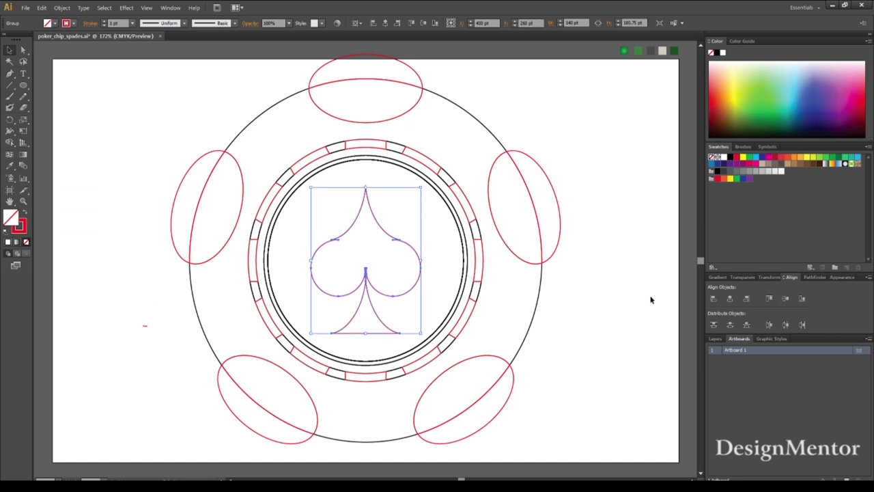
click(515, 267)
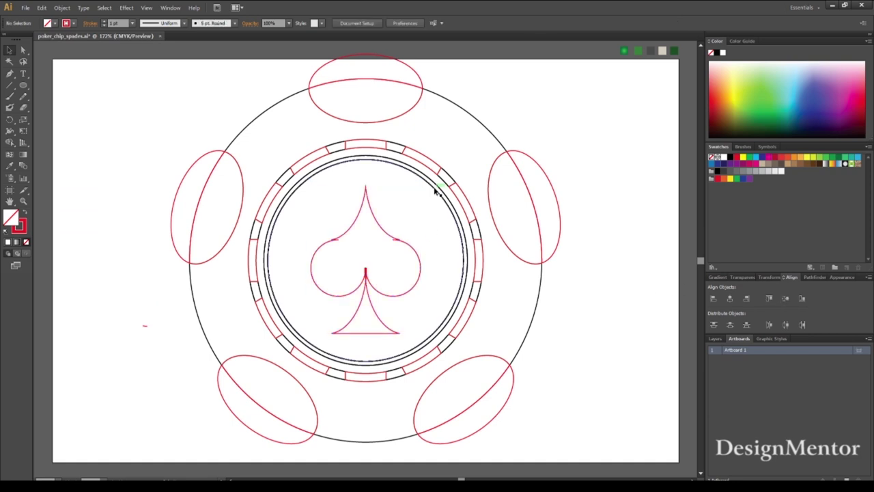
Step: Shape Builder-remove the parts of the five edge ellipses lying outside the chip
drag(184, 81, 551, 419)
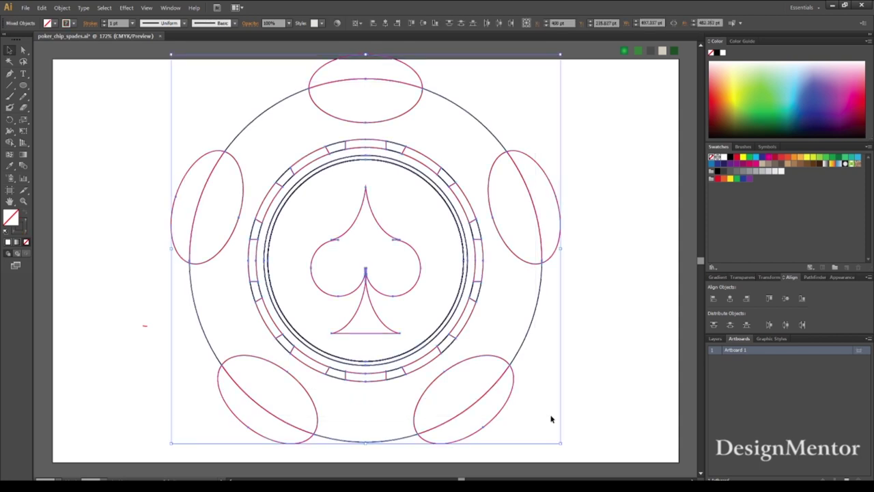
click(12, 143)
drag(306, 79, 365, 68)
drag(214, 142, 205, 186)
drag(209, 368, 228, 402)
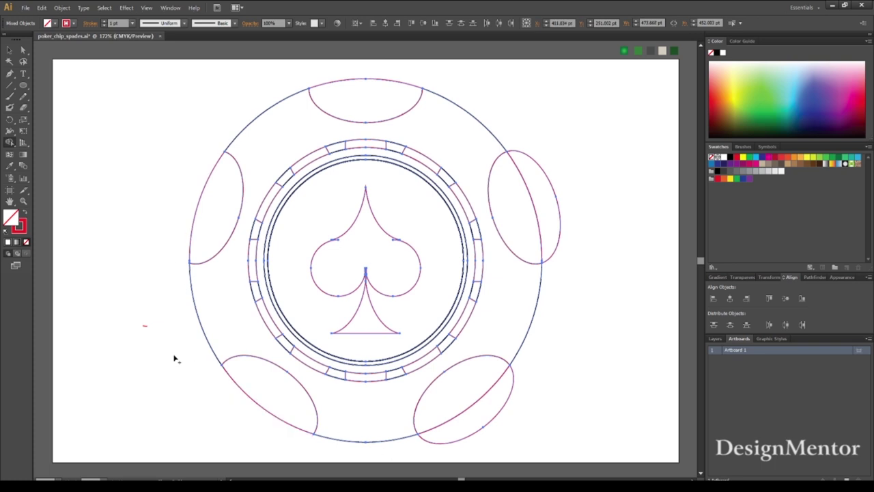
drag(420, 448, 478, 410)
drag(577, 278, 557, 225)
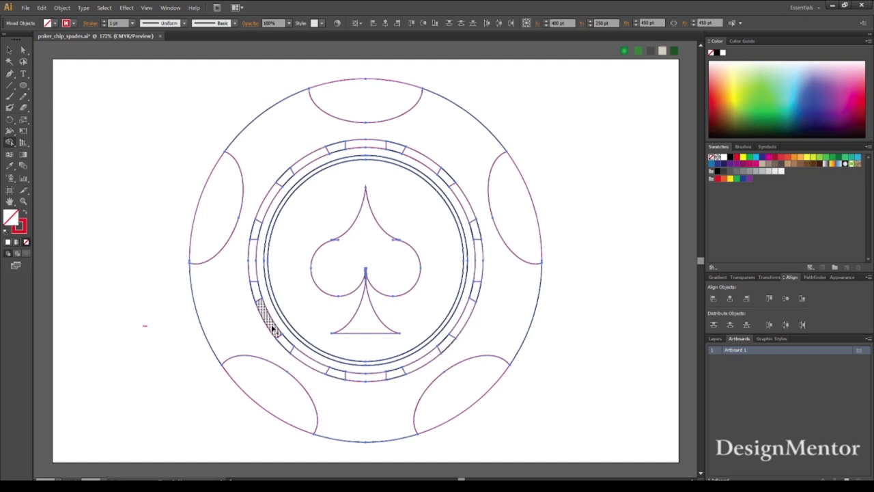
Step: Make further clicks on the chip artwork, then select the top edge ellipse
click(299, 168)
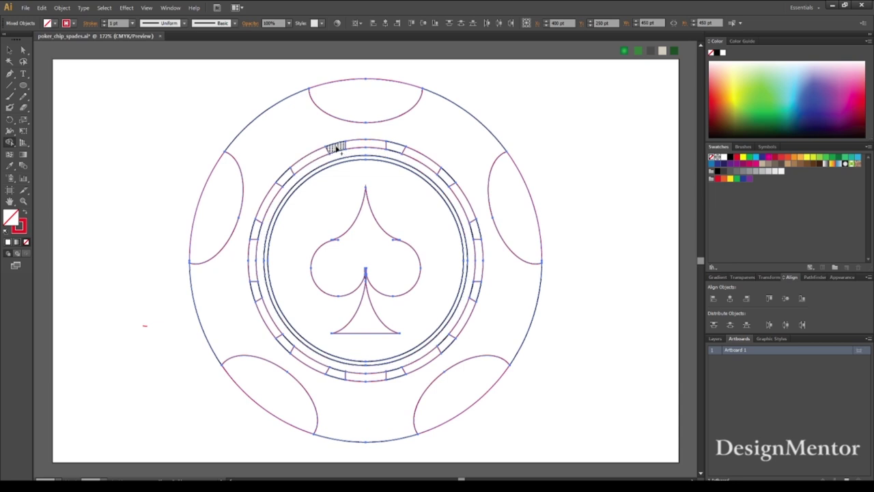
click(365, 146)
click(221, 226)
key(v)
click(98, 112)
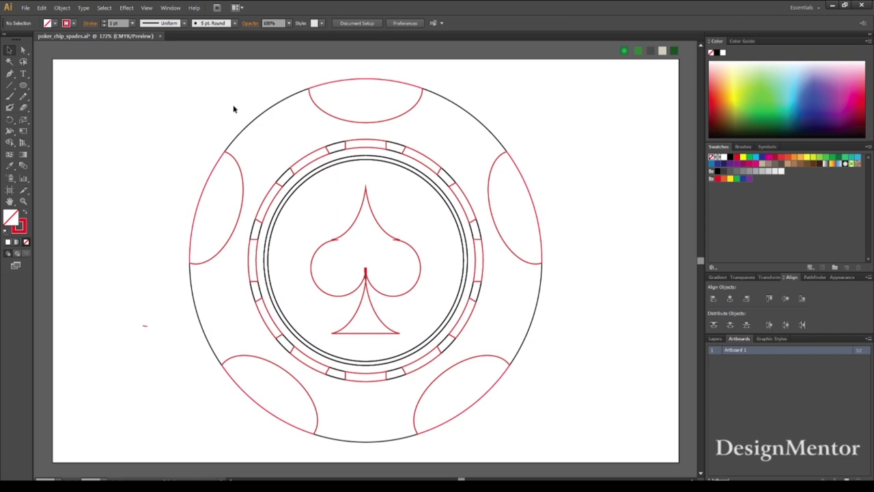
drag(160, 82, 503, 410)
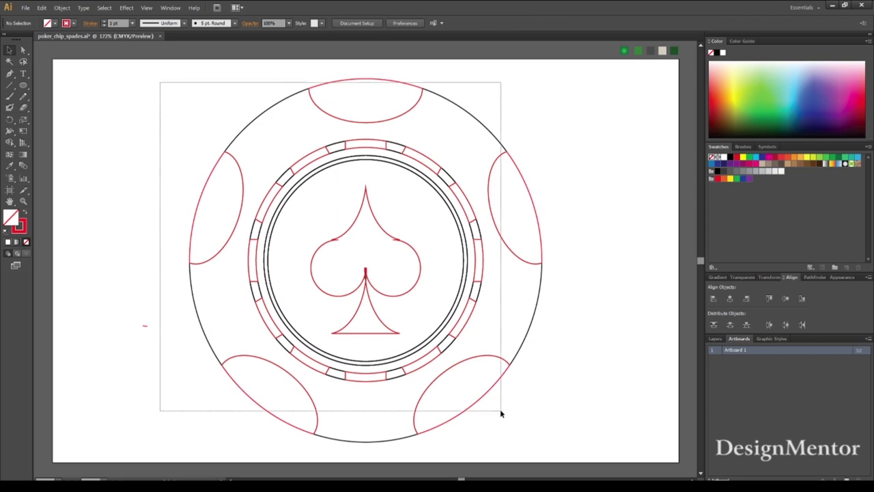
Step: Fill the top edge spot with the beige sample and the outer chip circle with the green sample
click(360, 81)
key(i)
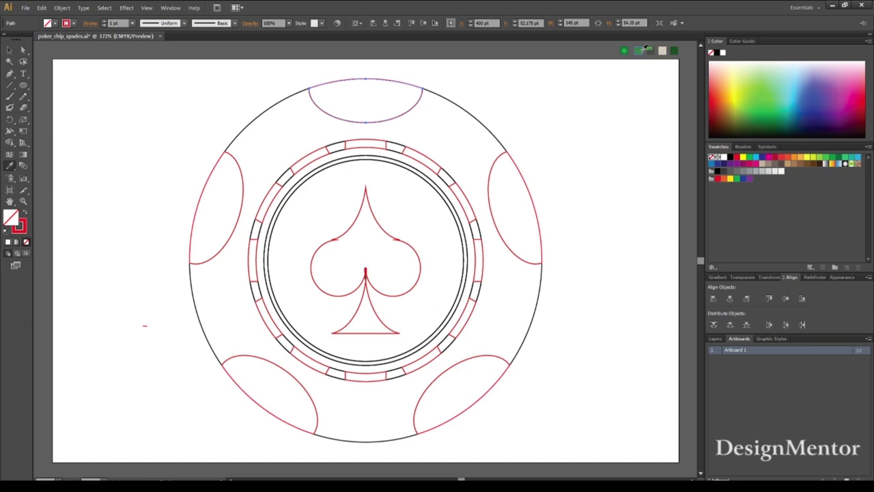
click(662, 51)
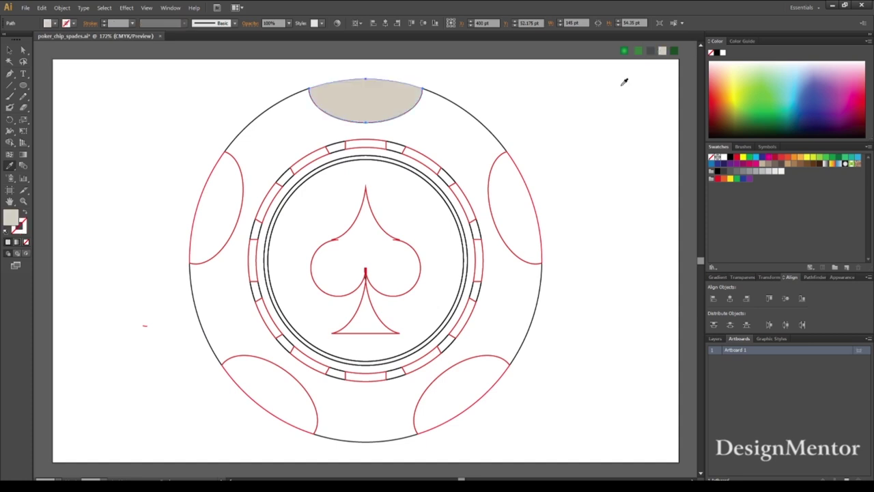
key(v)
click(476, 120)
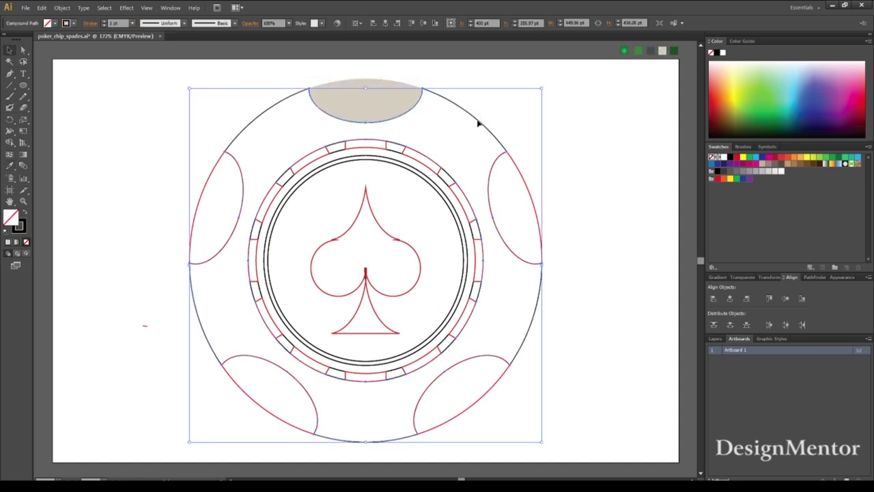
click(641, 51)
Step: Fill the right and lower-right edge ellipses with beige
key(v)
click(534, 211)
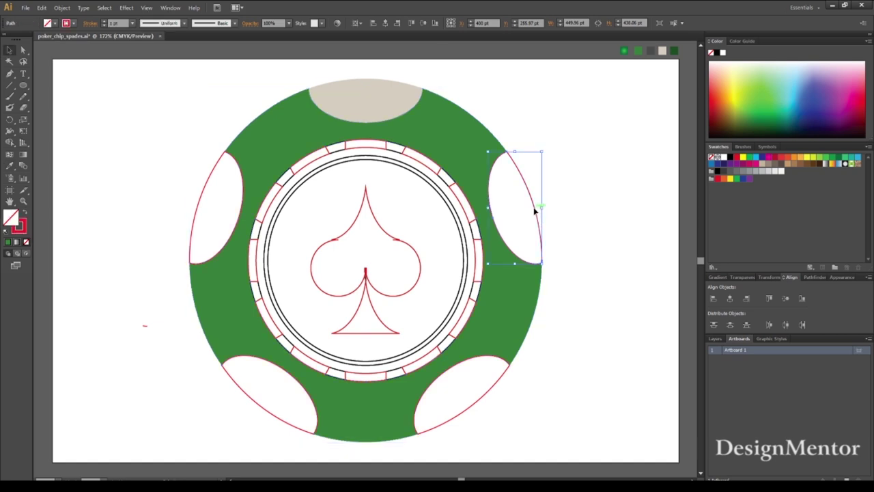
click(388, 95)
key(v)
click(473, 404)
key(i)
click(512, 225)
key(v)
Step: Fill the lower-left and upper-left edge ellipses with beige
click(269, 420)
key(i)
click(458, 398)
key(v)
click(201, 205)
key(i)
click(373, 79)
key(v)
Step: Fill the spade and the inner circle with beige, after trying light grey swatches on the circle
click(358, 225)
key(i)
click(369, 105)
key(v)
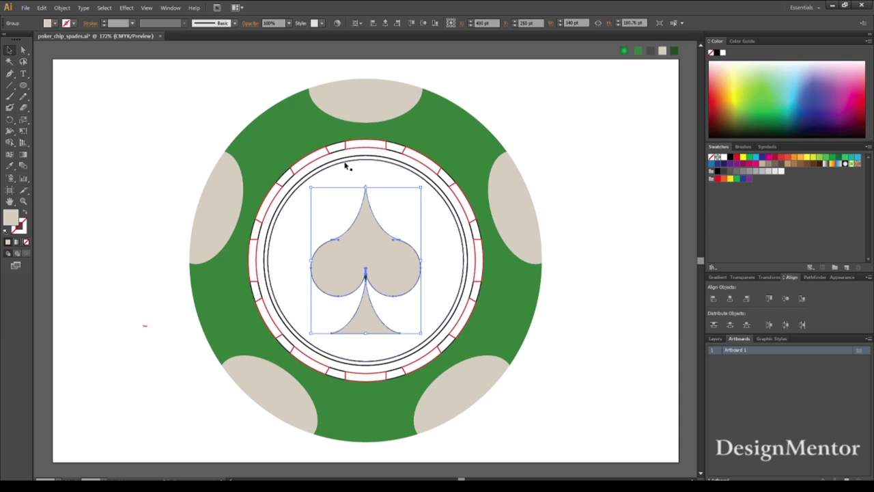
click(345, 165)
key(i)
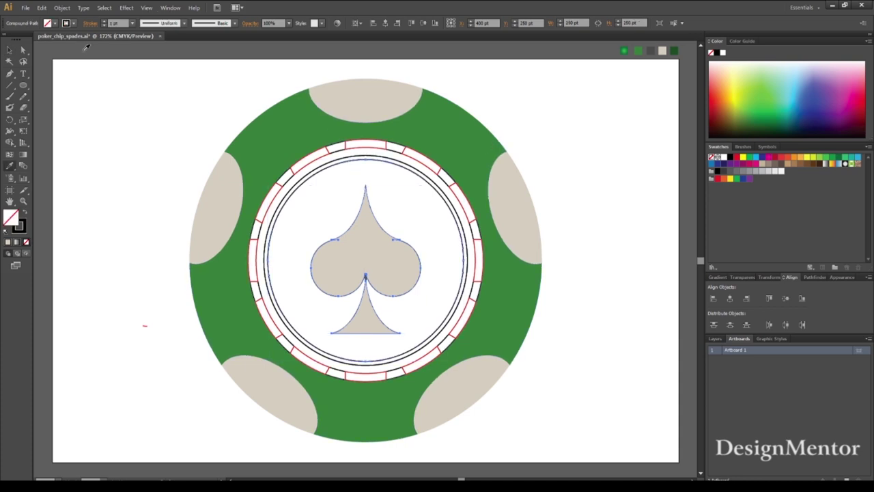
click(74, 24)
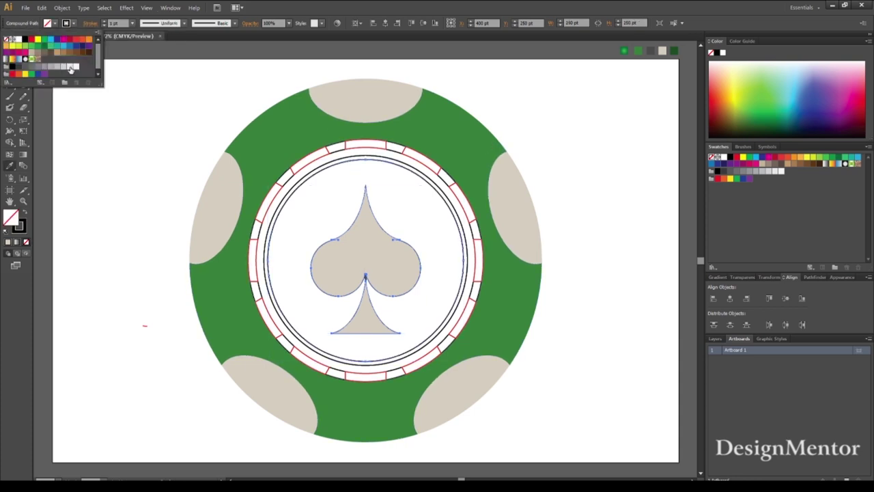
click(70, 68)
click(75, 69)
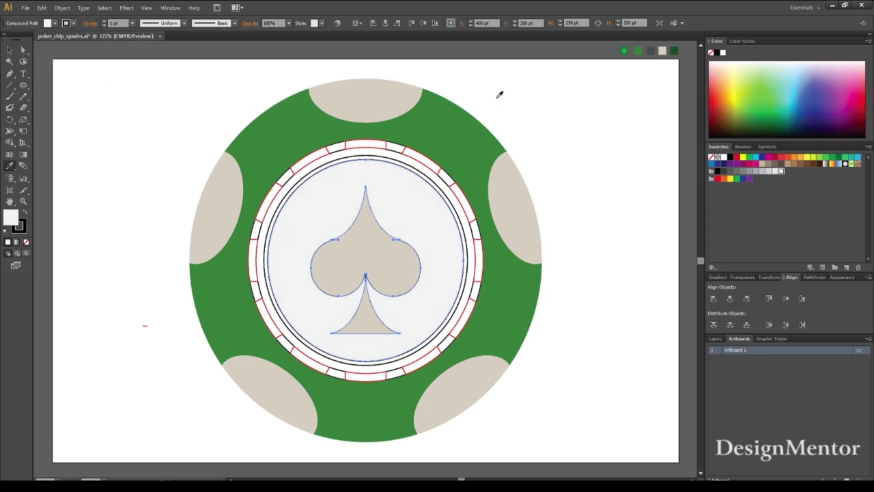
click(513, 205)
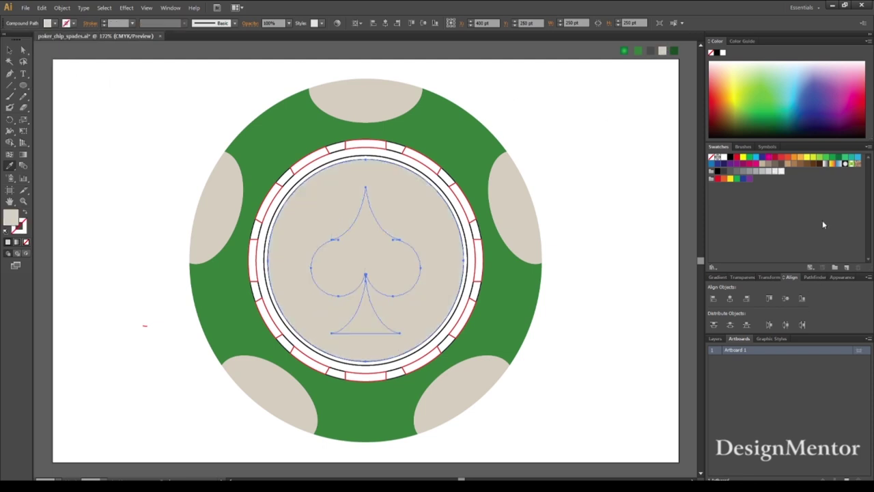
Step: Create a lighter beige swatch C=9 M=10 Y=22 K=0 by lowering cyan and magenta
click(868, 42)
click(741, 41)
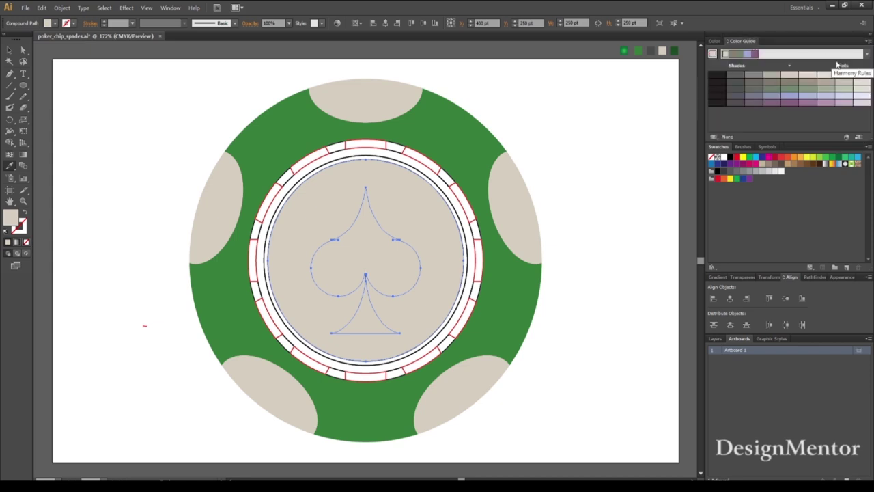
click(846, 267)
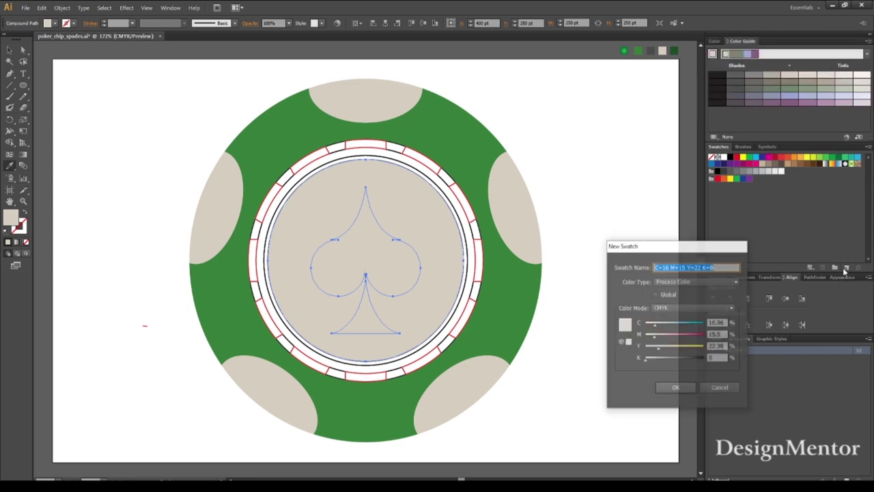
drag(657, 339, 649, 326)
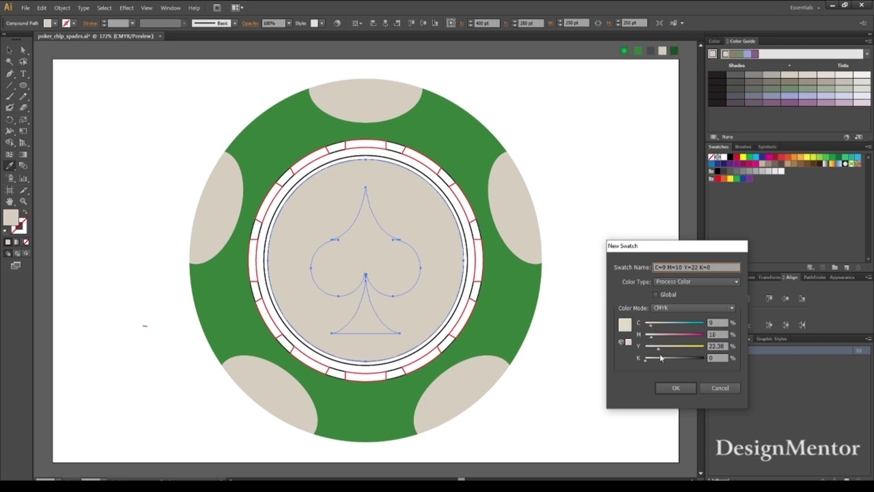
click(675, 387)
Step: Fill the spade with the dark grey sample
key(v)
click(350, 231)
key(i)
click(651, 51)
Step: Fill the top and upper-right inner ring segments with beige
key(v)
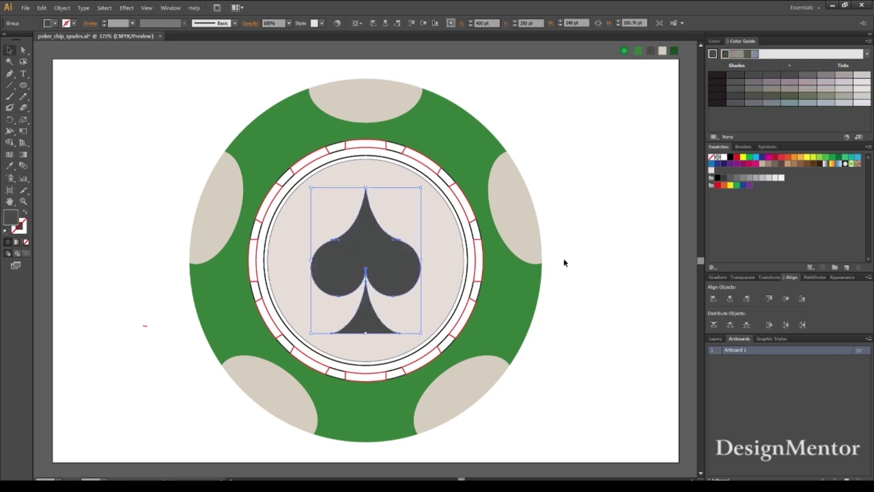
click(567, 260)
click(363, 142)
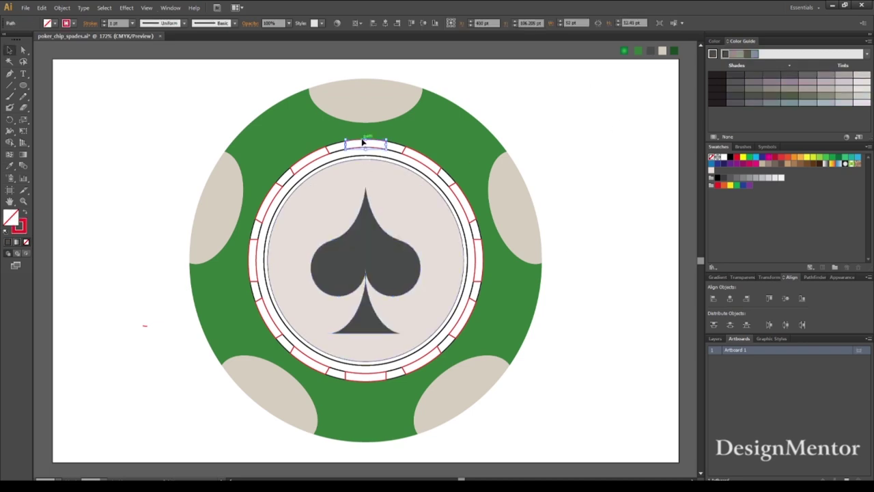
key(i)
click(382, 89)
key(v)
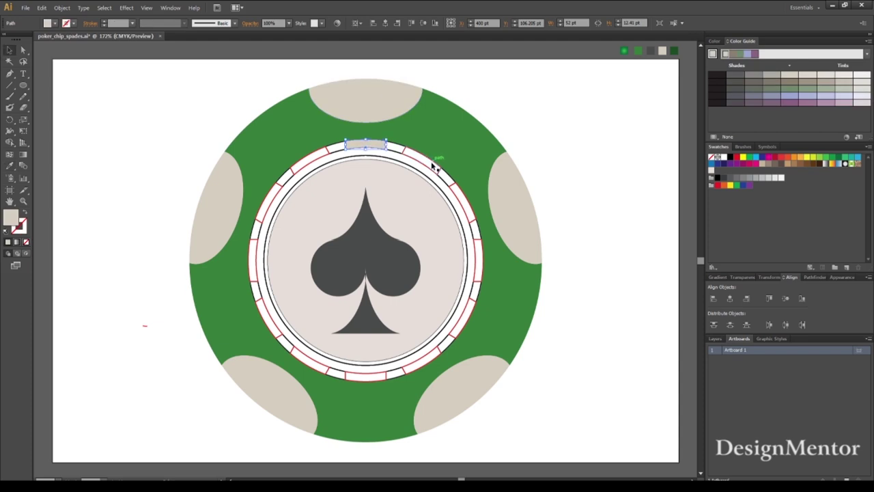
click(432, 165)
key(i)
click(510, 189)
key(v)
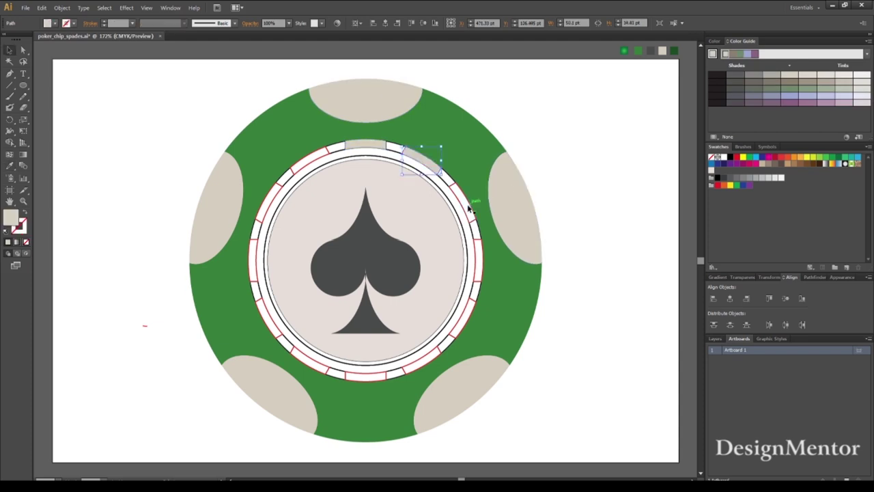
click(470, 207)
key(i)
click(511, 195)
Step: Fill the right and lower-right ring segments with beige
key(v)
click(478, 263)
key(i)
click(519, 220)
key(v)
click(474, 313)
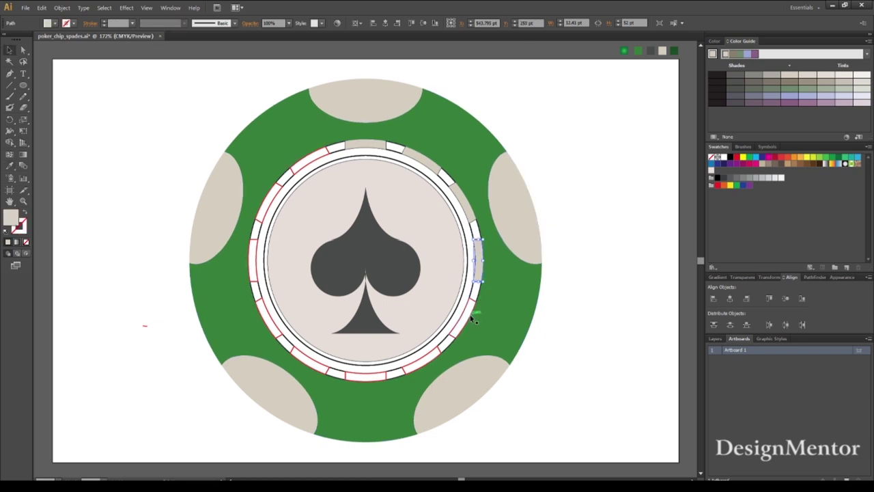
key(i)
click(474, 367)
key(v)
click(426, 360)
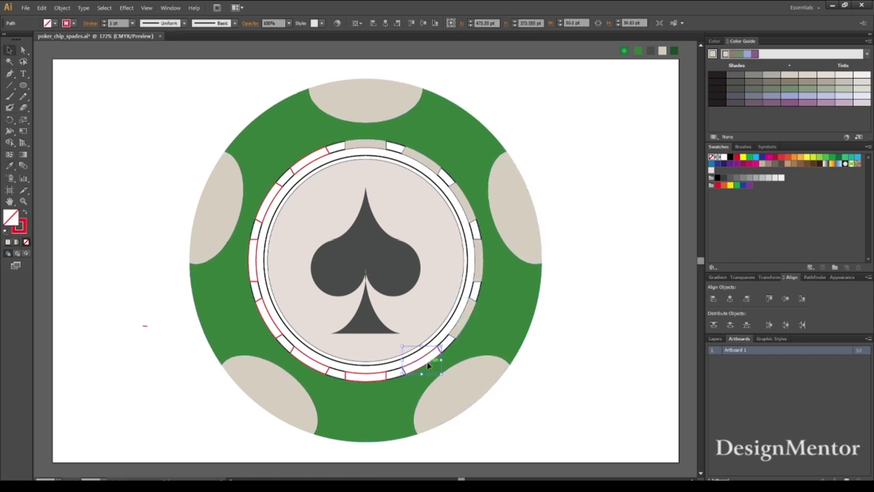
key(i)
click(452, 398)
Step: Fill the bottom, lower-left and left ring segments with beige
key(v)
click(374, 378)
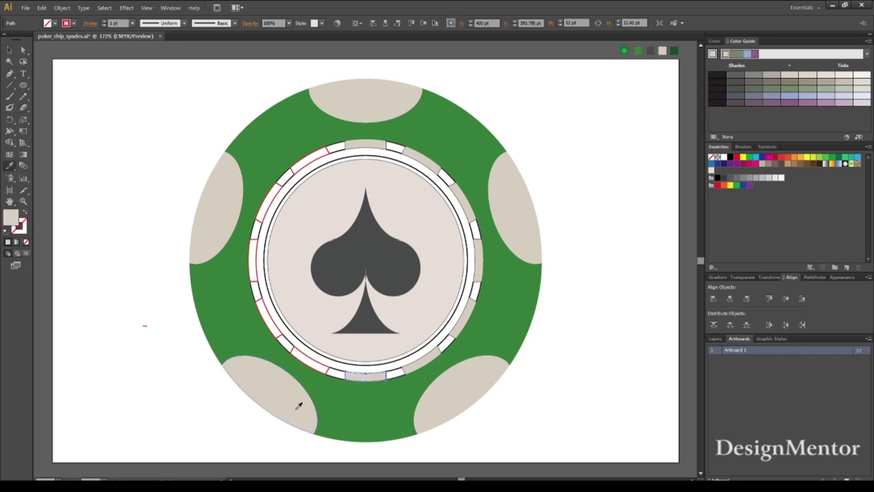
key(i)
click(280, 393)
key(v)
click(310, 359)
key(i)
click(267, 324)
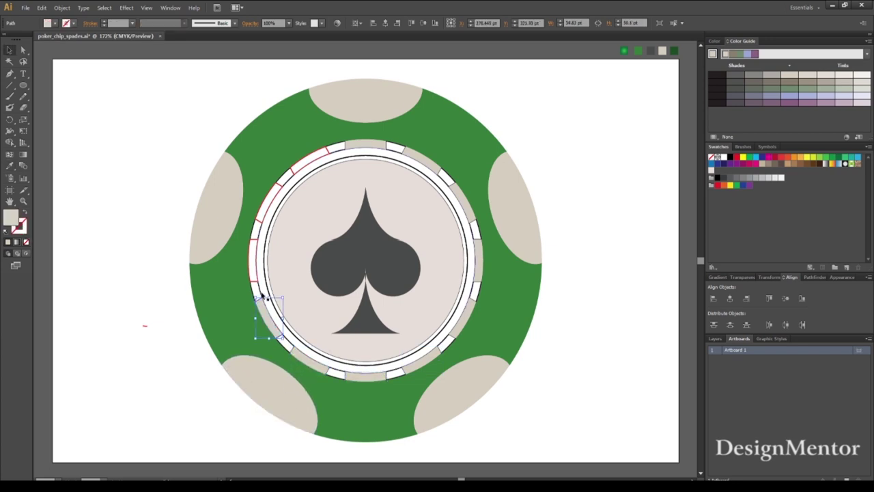
click(251, 263)
key(i)
click(209, 195)
key(v)
Step: Fill the upper-left ring segments beige and one top white segment dark green
click(267, 199)
key(i)
click(222, 188)
key(v)
click(309, 159)
key(i)
click(346, 99)
key(v)
click(337, 146)
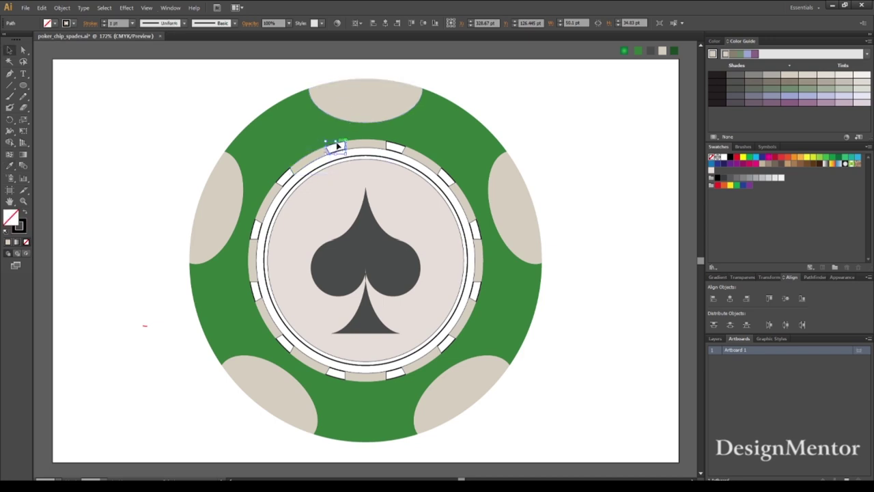
key(i)
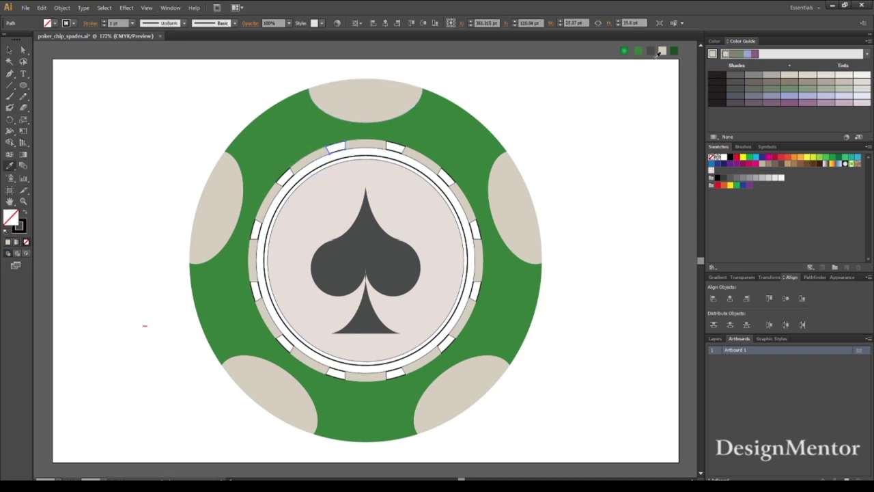
click(676, 49)
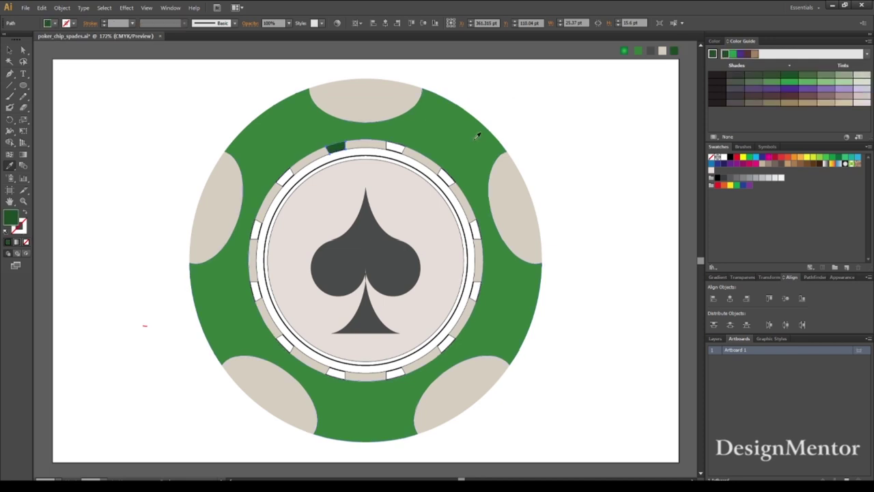
Step: Select the remaining white ring segments all the way around the ring
key(v)
click(396, 147)
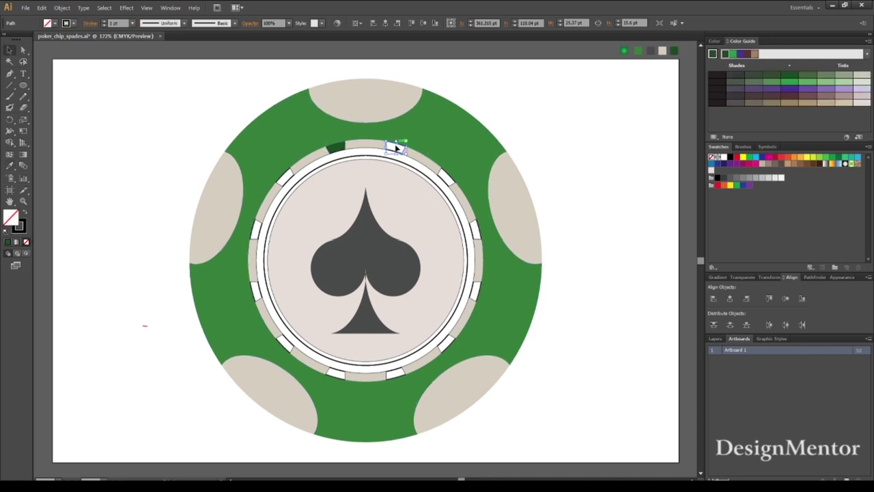
shift+click(451, 176)
shift+click(478, 231)
shift+click(478, 296)
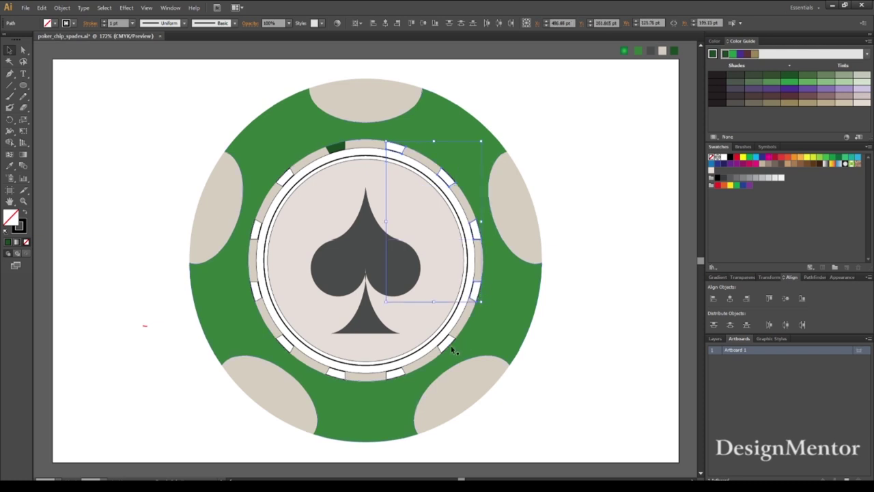
shift+click(449, 345)
shift+click(399, 377)
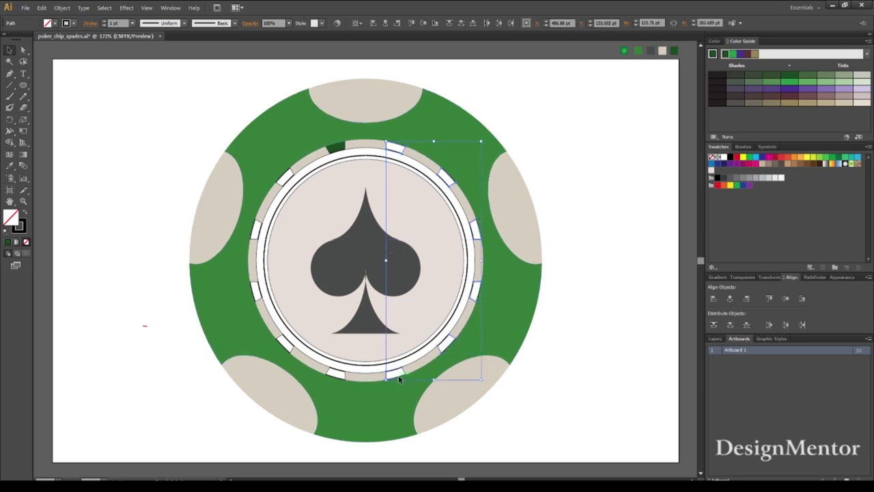
shift+click(338, 377)
shift+click(285, 348)
shift+click(255, 290)
shift+click(255, 231)
Step: Fill all the selected white ring segments with the dark green sample
shift+click(282, 177)
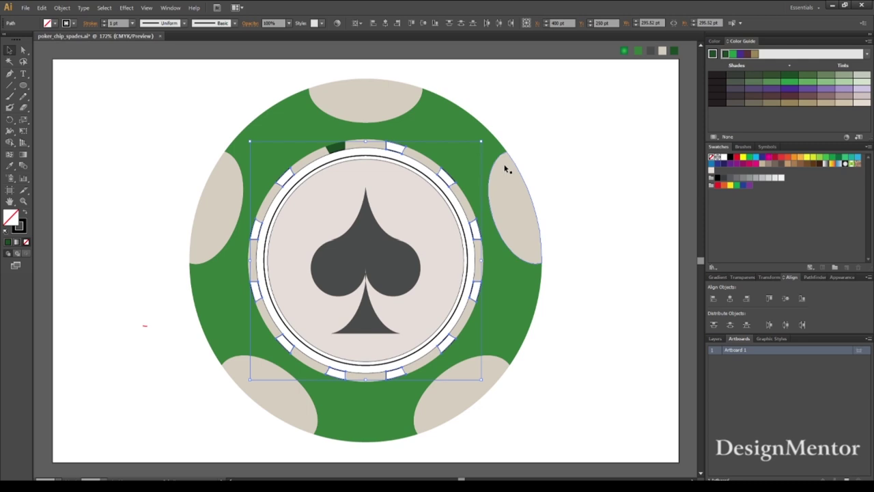
key(i)
click(335, 148)
key(v)
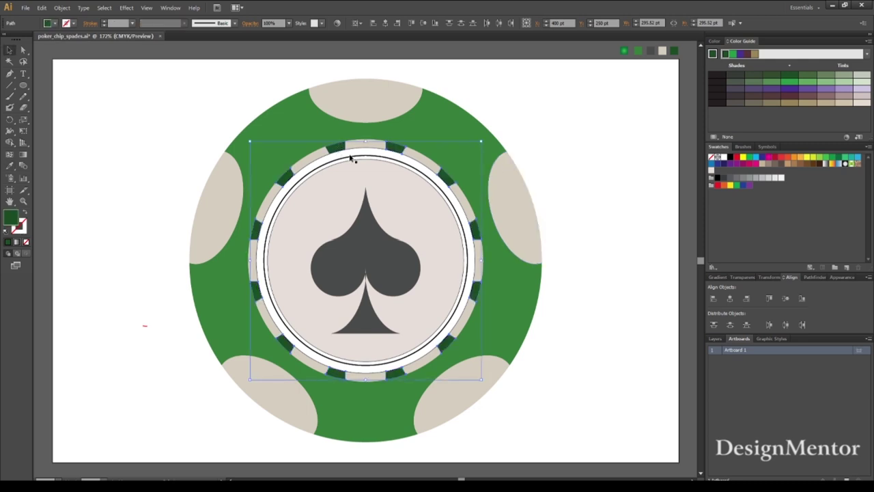
click(640, 238)
Step: Fill the thin black-outlined ring around the centre disc with dark green
click(444, 194)
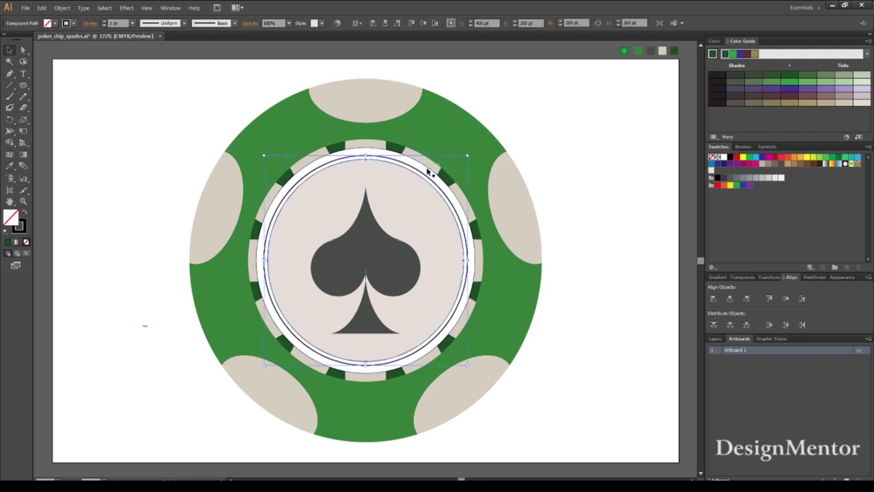
click(425, 167)
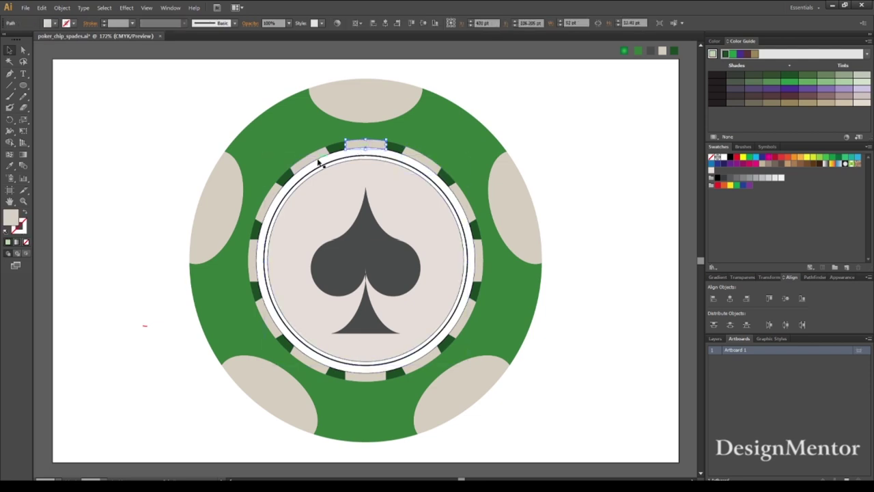
click(284, 200)
key(i)
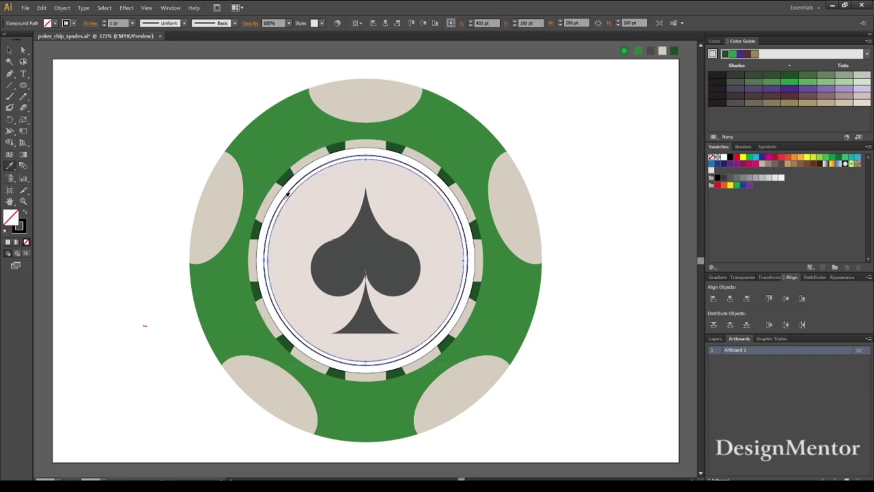
click(397, 146)
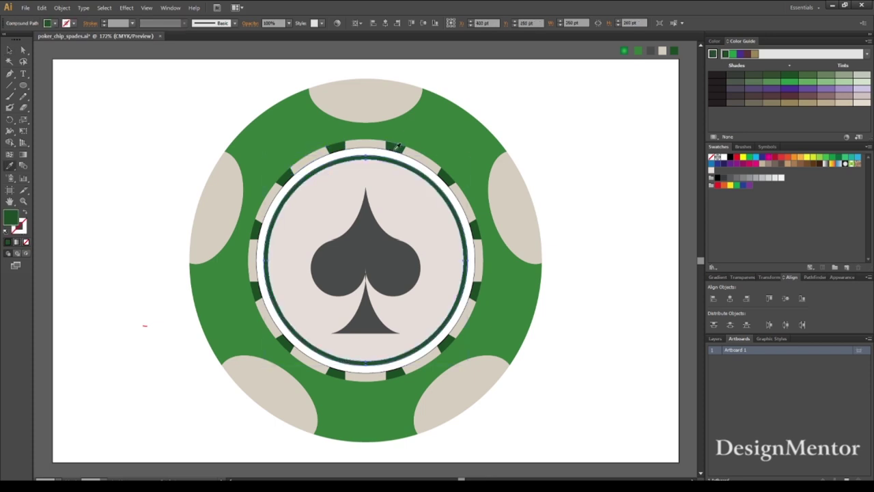
key(v)
click(583, 277)
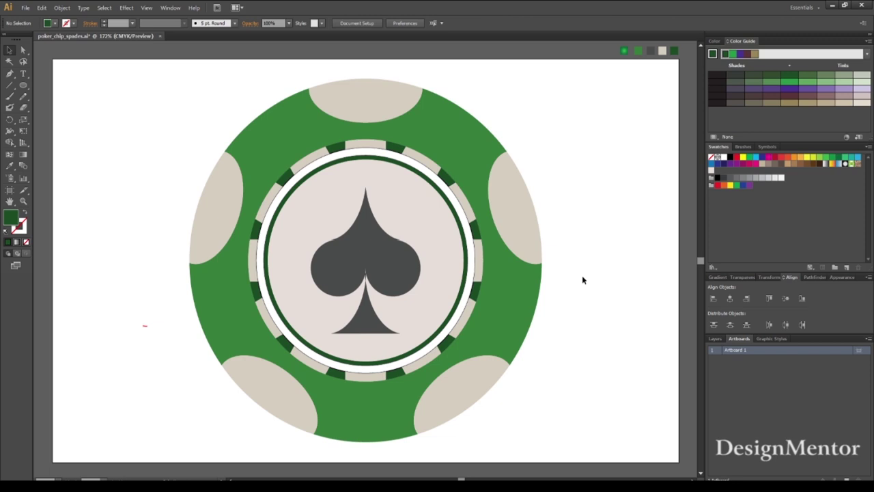
click(290, 192)
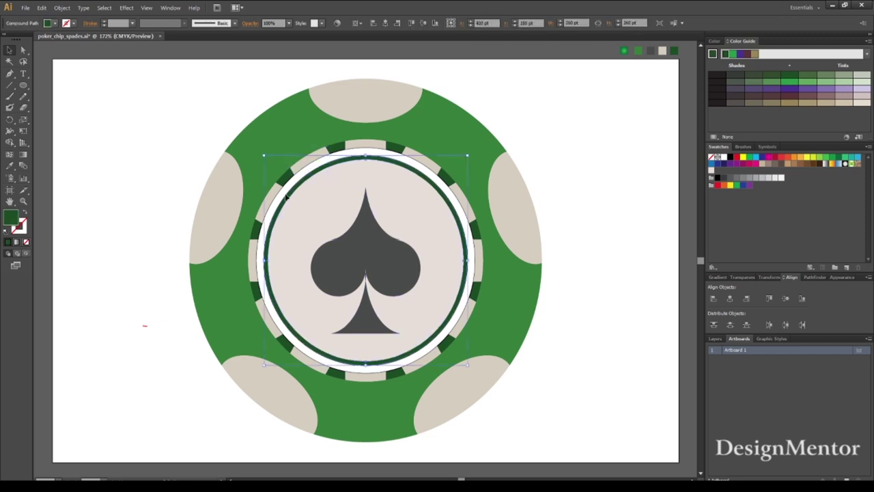
Step: Fill the white gap around the centre disc using Shape Builder on the whole chip
drag(148, 90, 585, 404)
key(shift+m)
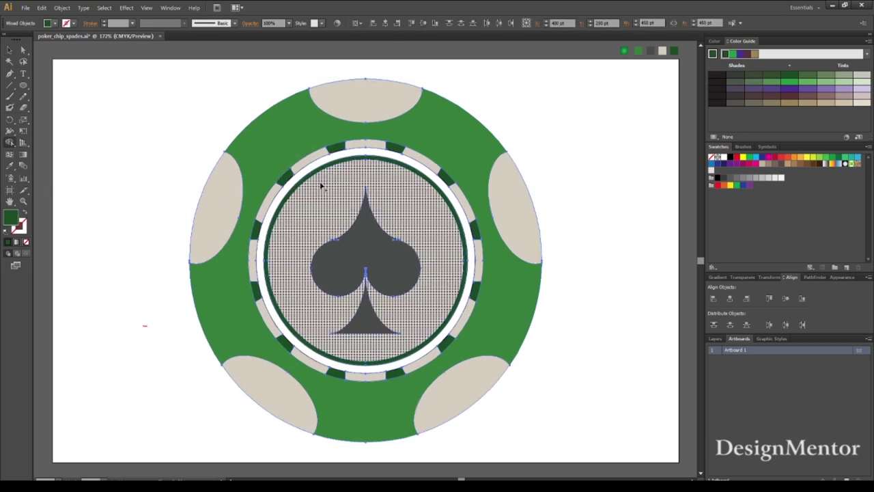
click(311, 173)
Step: Save the green as global swatch C=92 M=35 Y=100 K=56
click(847, 267)
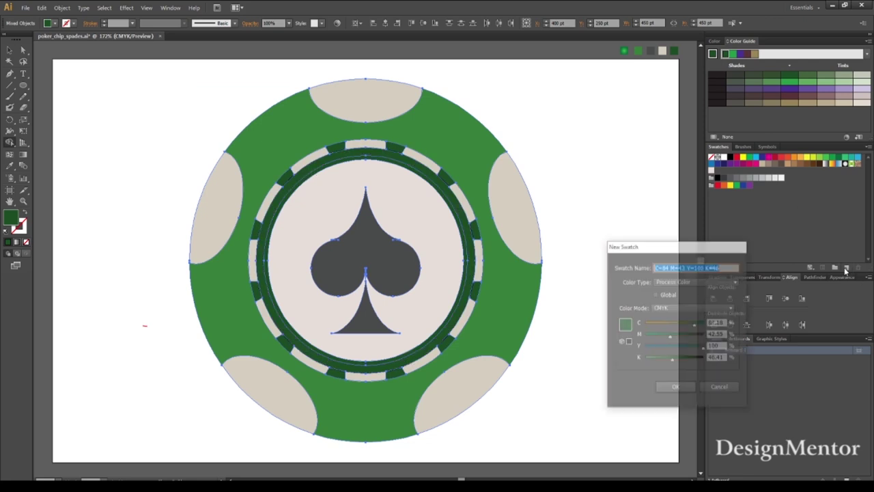
drag(671, 336, 699, 325)
click(655, 294)
click(676, 387)
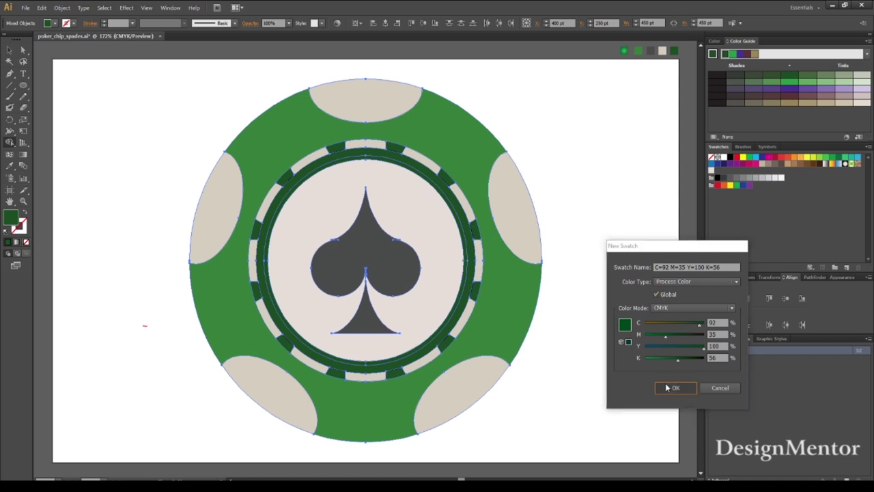
key(v)
click(73, 97)
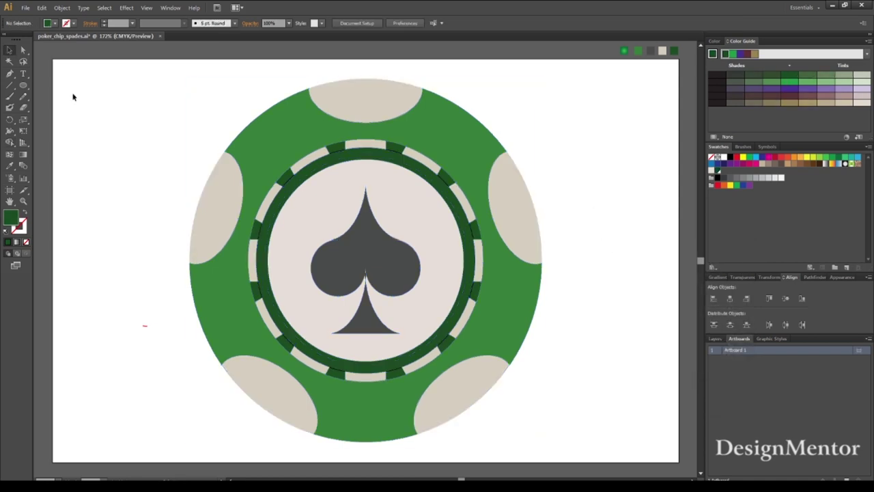
Step: Give the wide inner ring the chip body's green
click(306, 176)
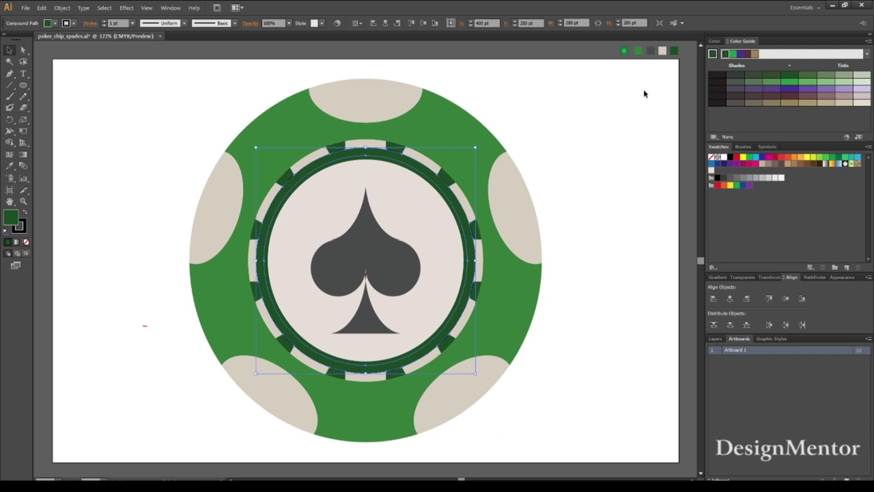
key(i)
click(450, 136)
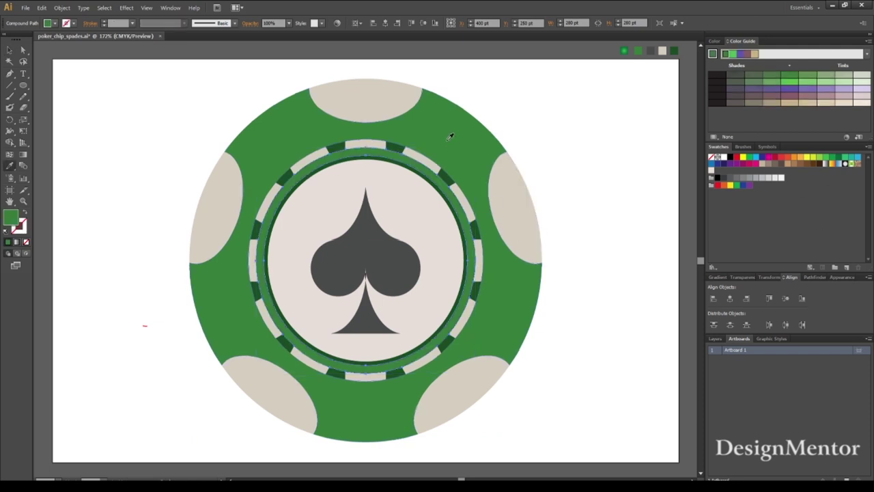
key(v)
click(597, 243)
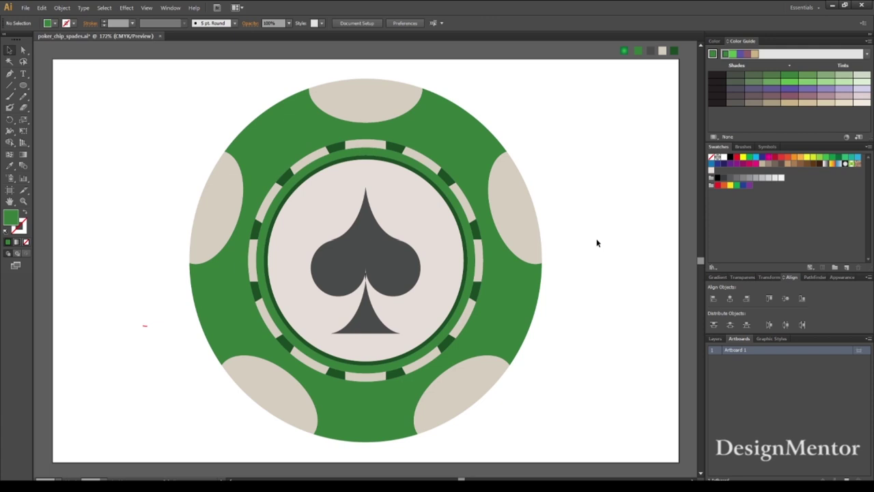
Step: Save the ring's green as a new darker swatch with increased black
click(303, 159)
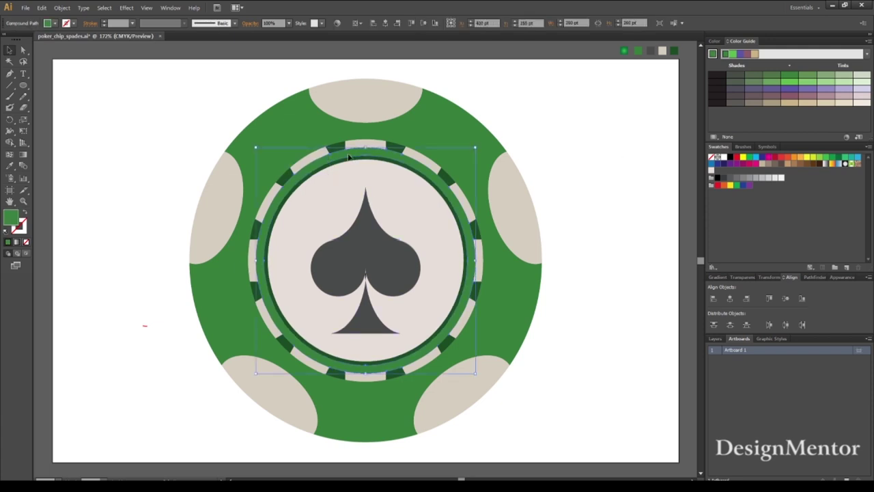
click(847, 267)
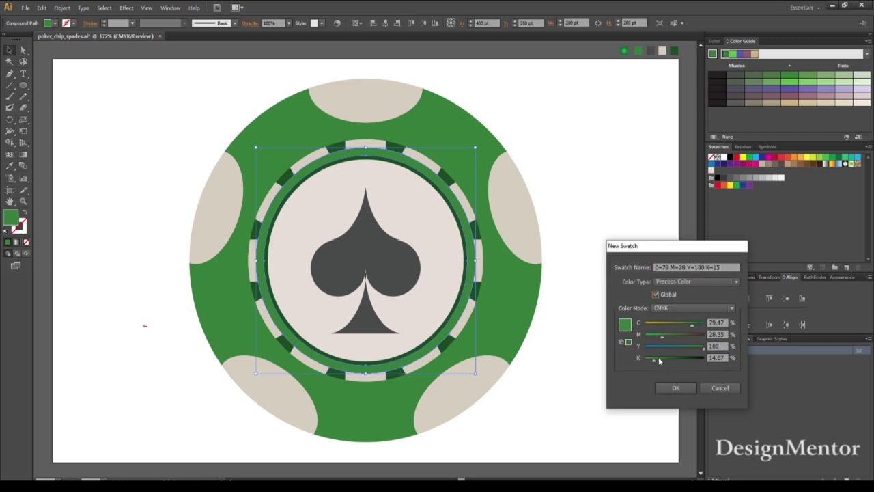
drag(654, 363, 668, 362)
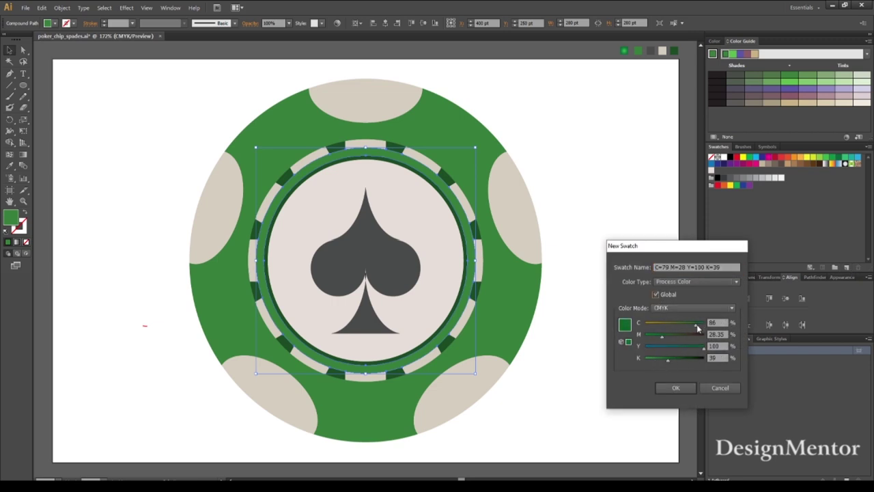
click(676, 388)
Step: Group all the chip's pieces into one object and show the Effect 3D options
click(617, 339)
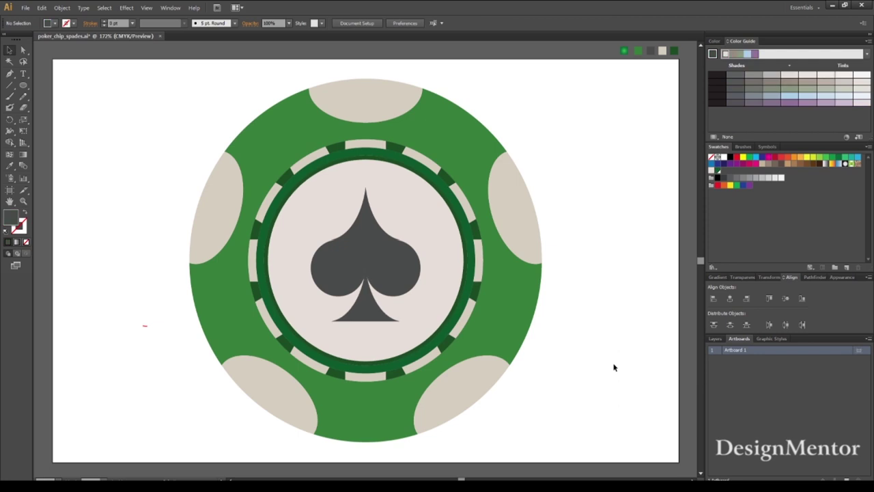
drag(177, 102, 584, 381)
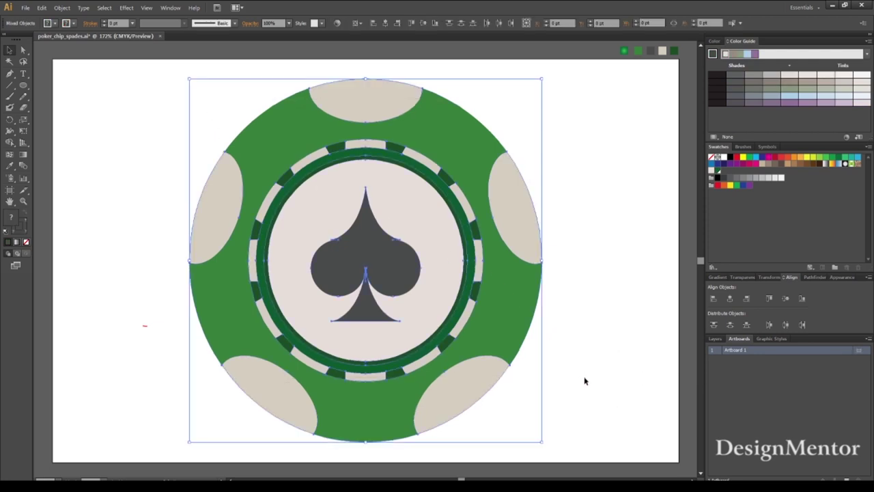
click(64, 9)
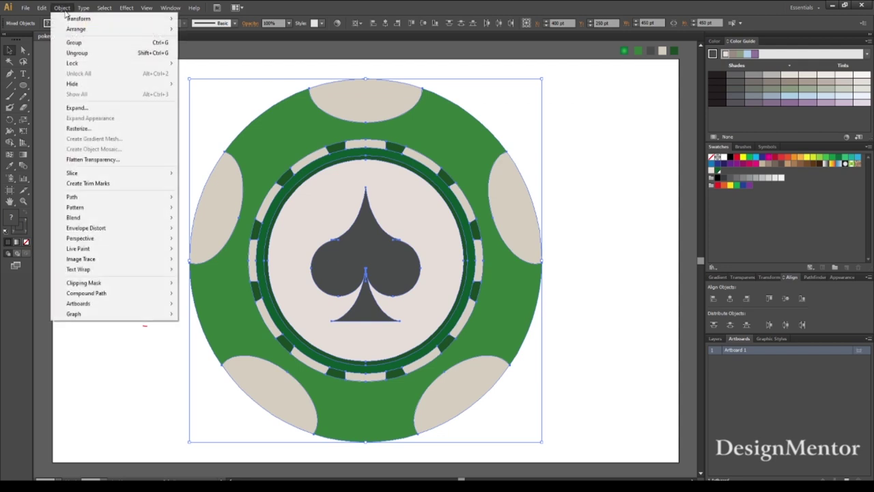
click(71, 41)
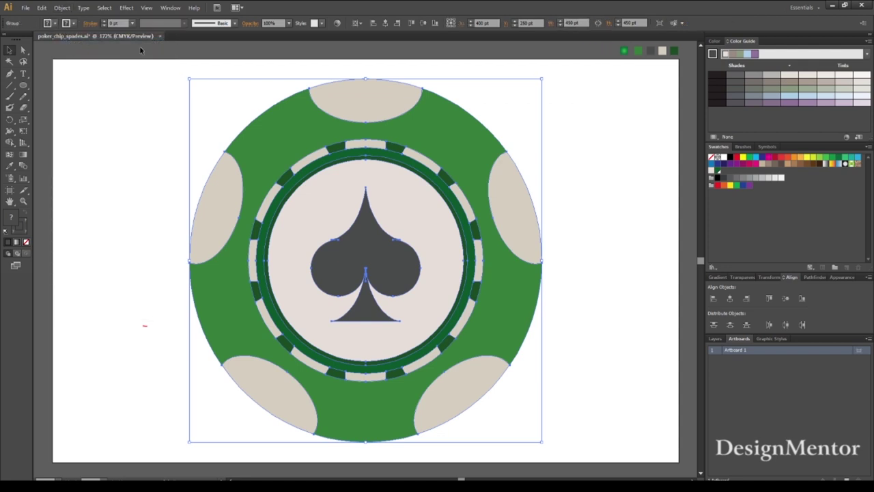
click(159, 71)
click(256, 153)
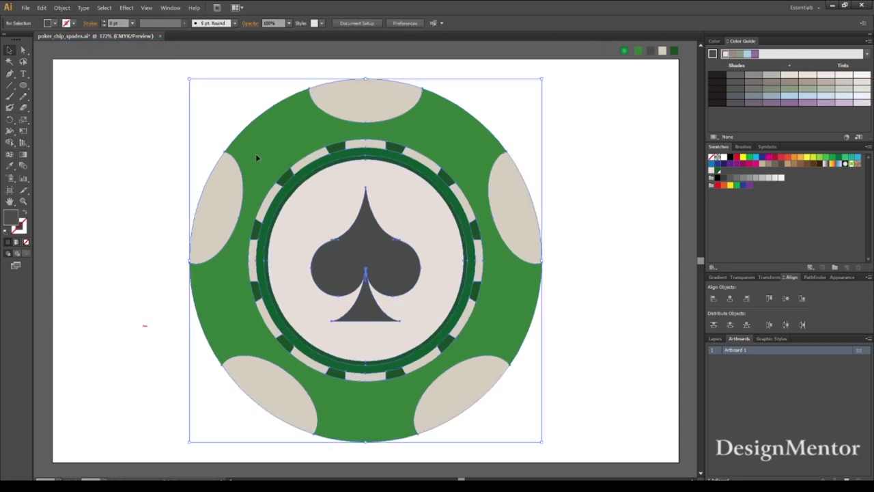
click(128, 9)
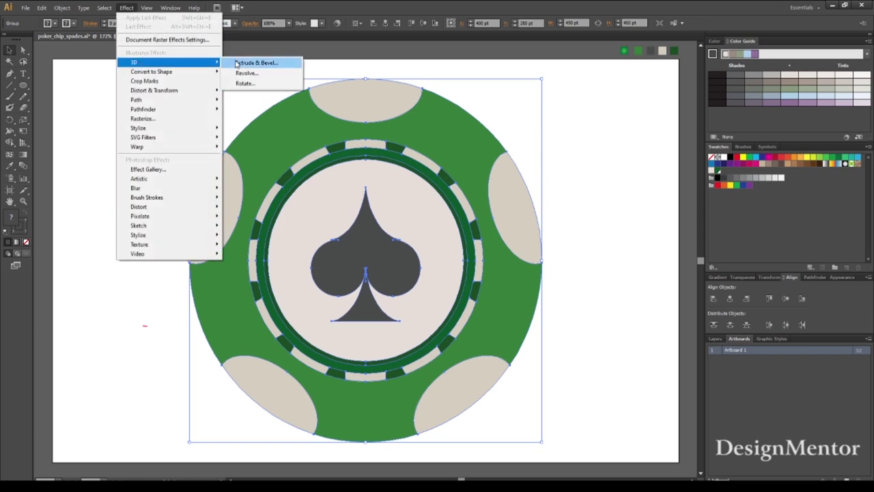
Step: Extrude the chip in 3D with depth 3, tilted to a custom angle showing its green edge
click(238, 63)
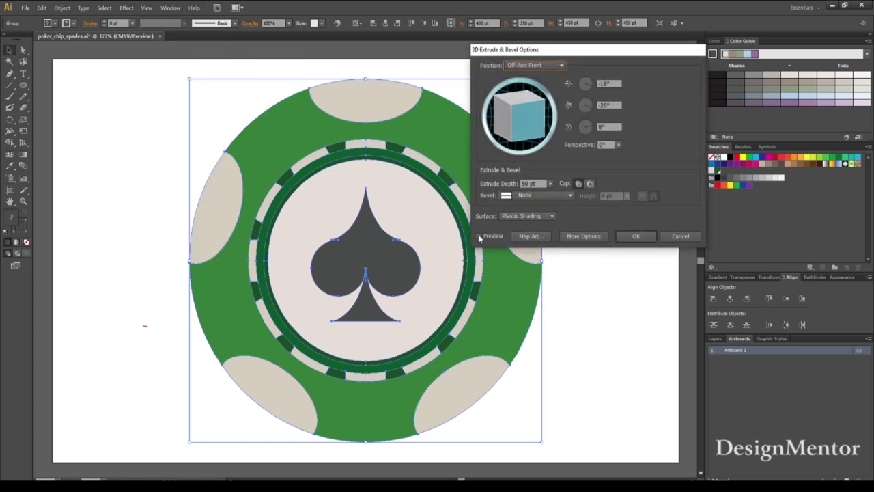
click(479, 237)
click(532, 183)
text(36)
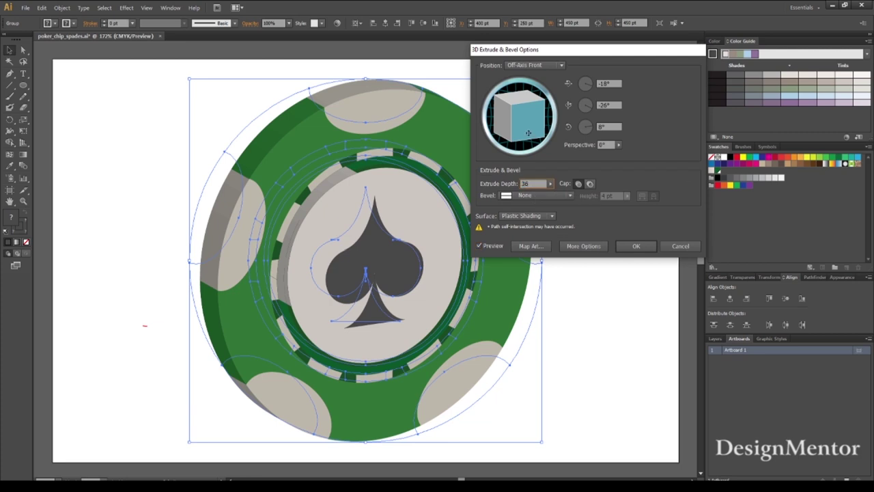
mouse_move(528, 133)
mouse_down()
mouse_move(510, 121)
mouse_move(535, 106)
mouse_move(528, 112)
mouse_up()
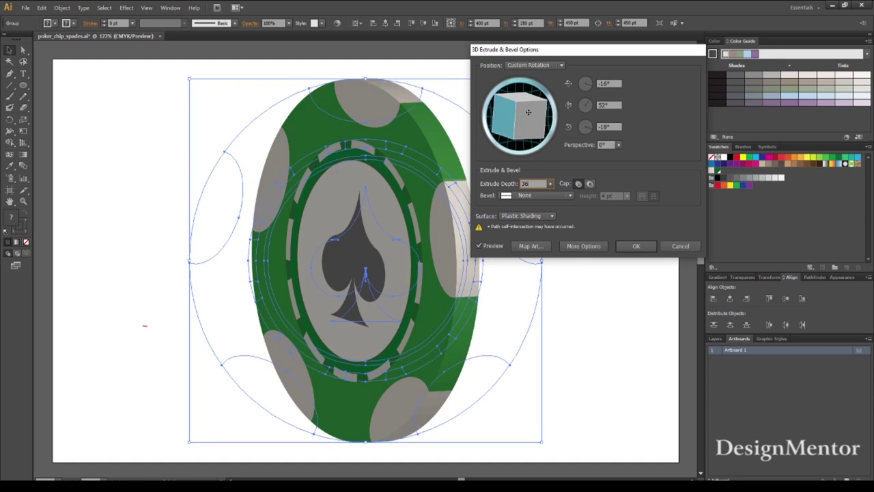
drag(538, 114, 532, 121)
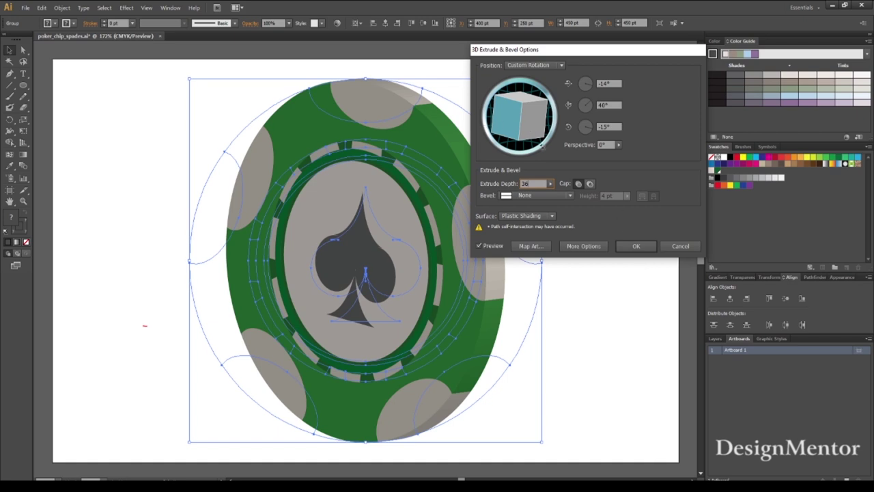
mouse_move(539, 123)
mouse_down()
mouse_move(551, 128)
mouse_move(540, 116)
mouse_up()
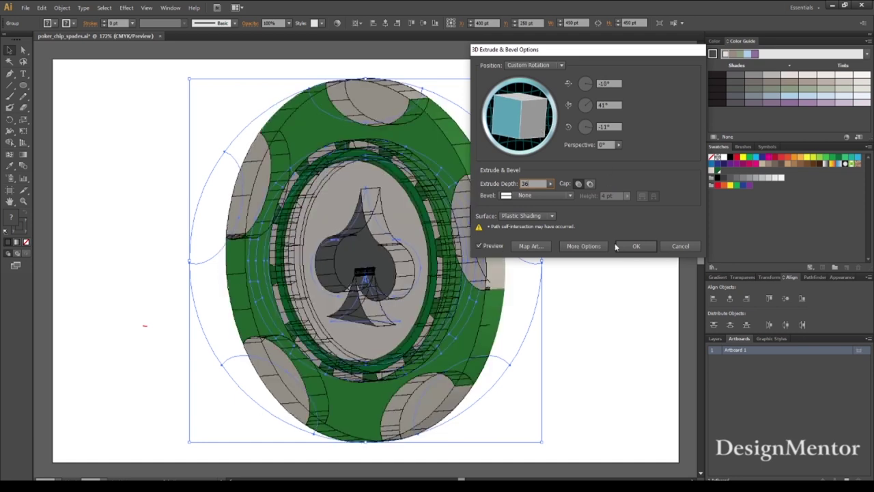
click(636, 246)
click(613, 335)
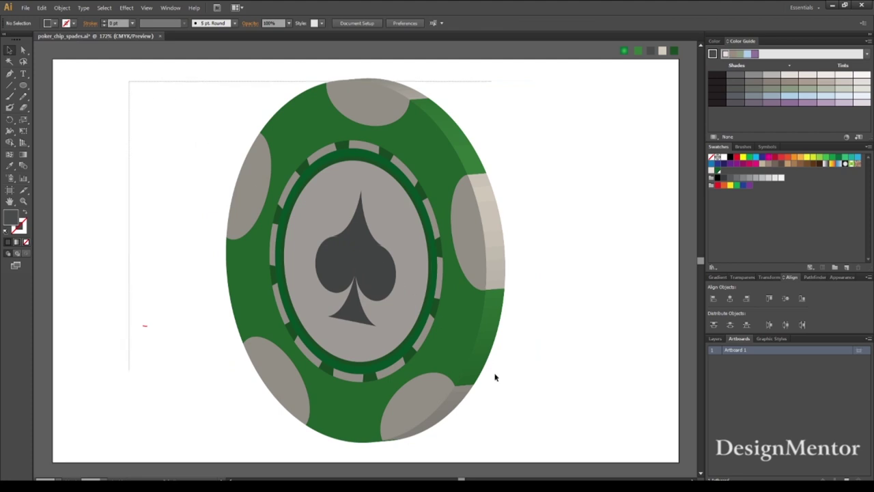
drag(128, 80, 525, 408)
Step: Expand the 3D chip's appearance and then expand it into plain paths
click(62, 8)
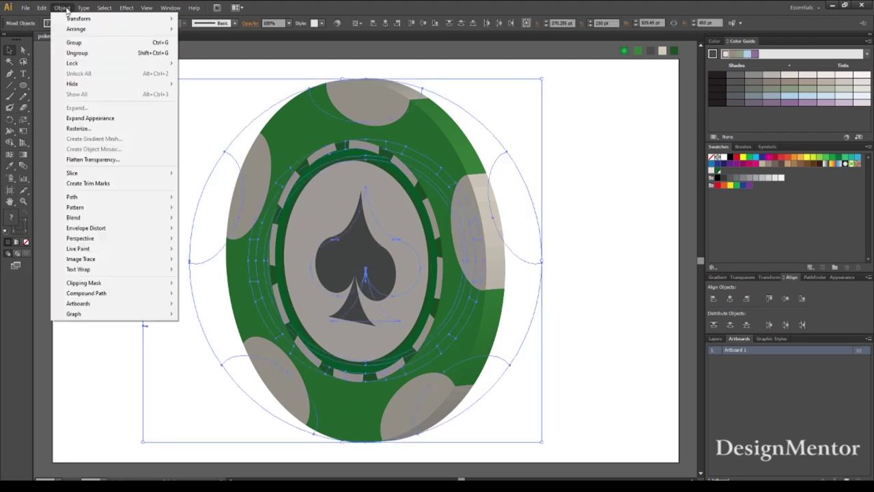
click(89, 118)
click(63, 8)
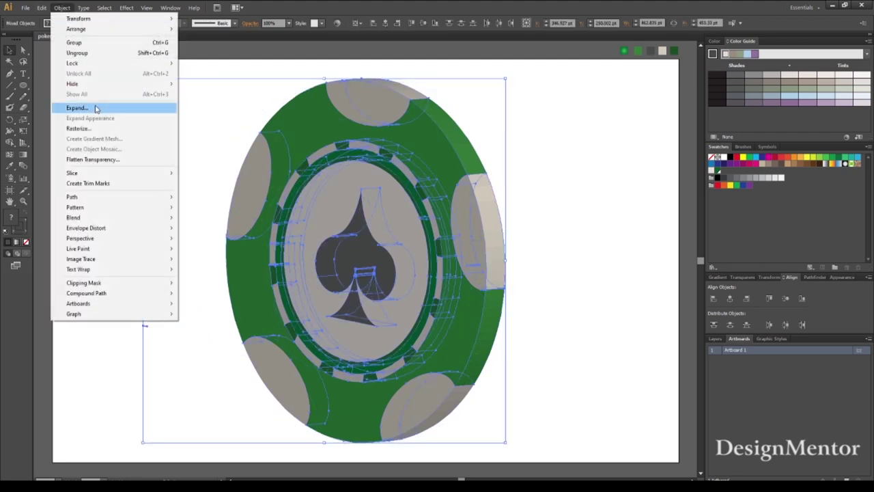
click(91, 108)
click(432, 297)
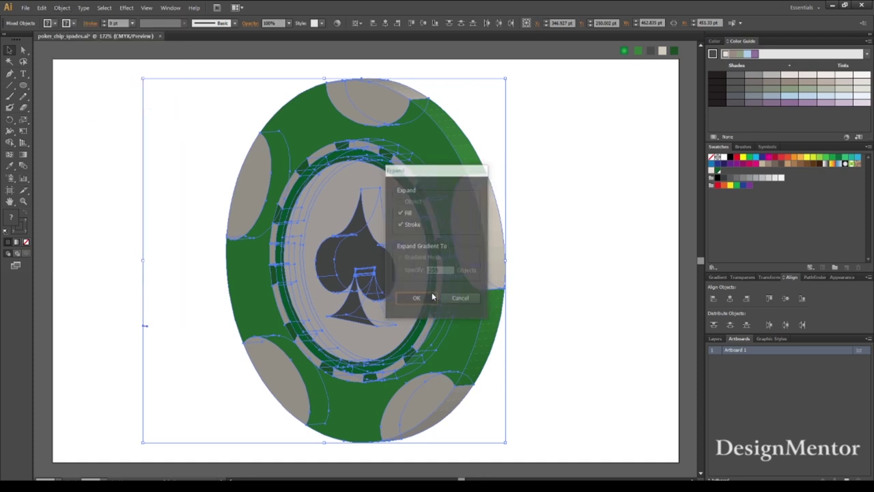
Step: Ungroup the expanded chip twice so its pieces are separate
click(564, 276)
click(474, 182)
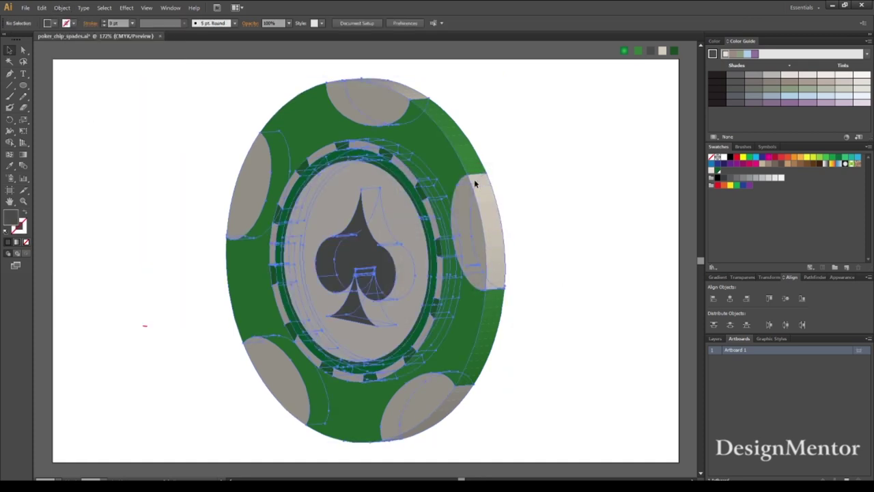
right_click(487, 236)
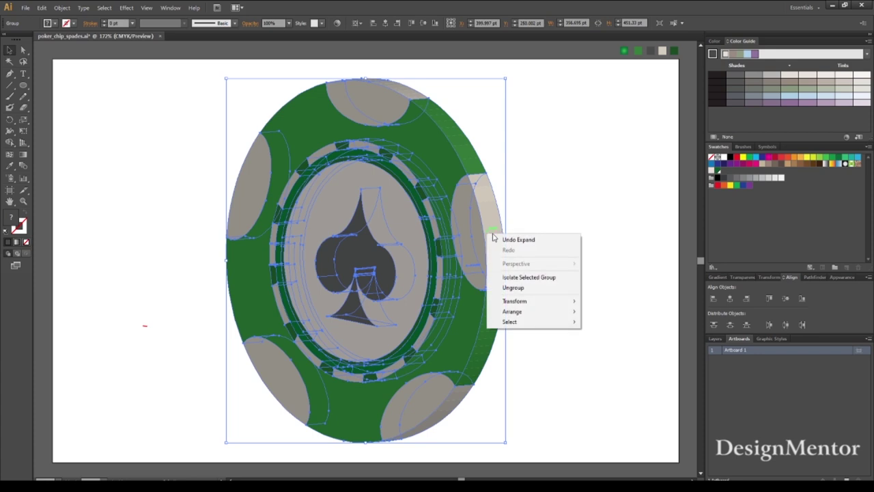
click(519, 287)
right_click(429, 159)
click(478, 206)
Step: Unite the right edge's beige spot pieces into one shape with Pathfinder
click(487, 187)
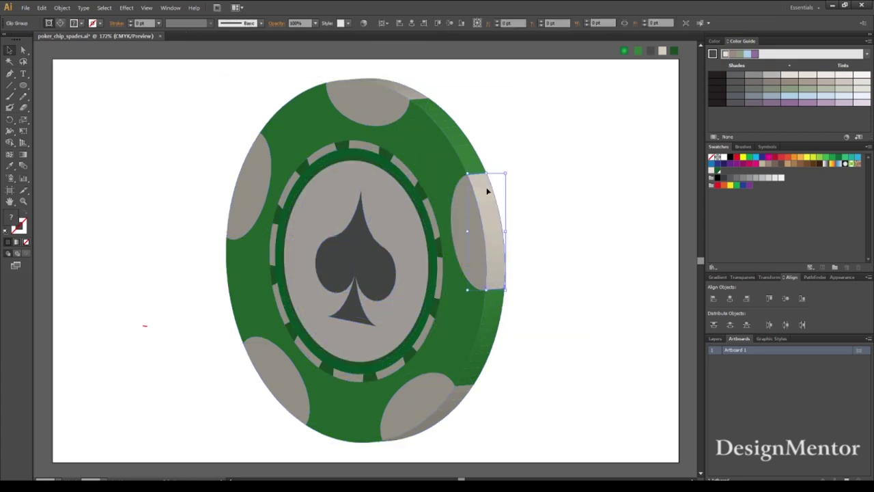
click(813, 277)
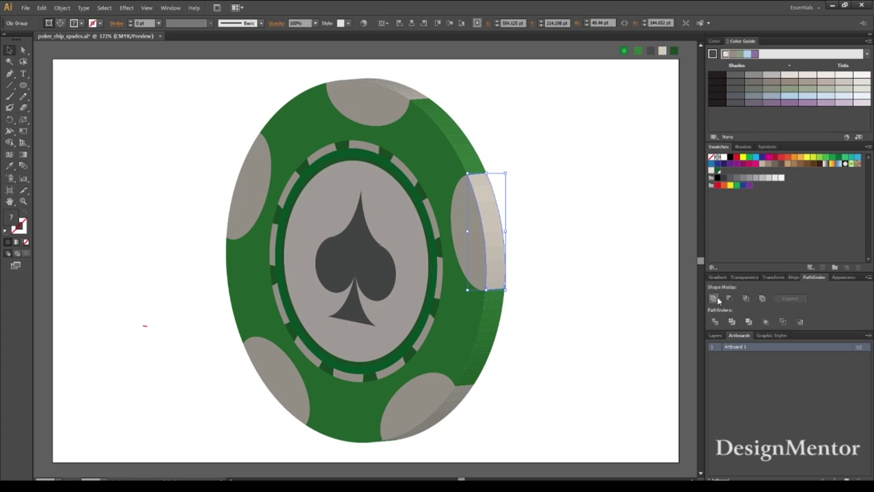
click(717, 299)
click(368, 76)
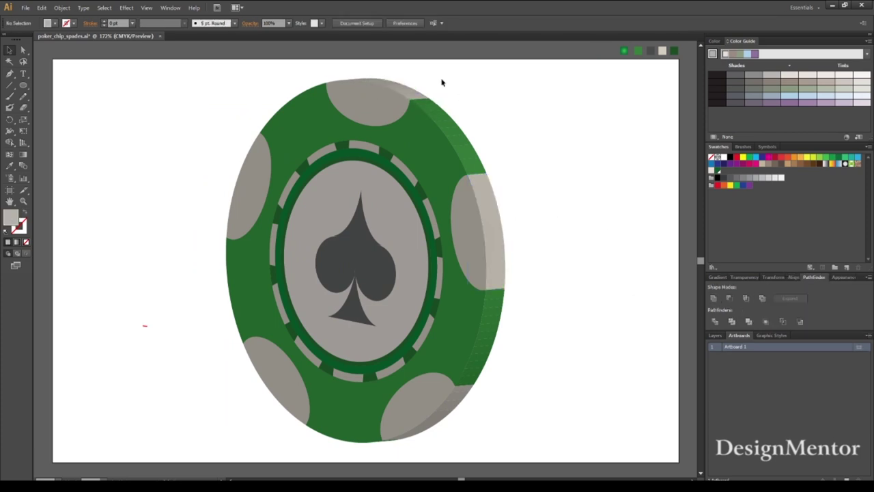
click(409, 94)
click(373, 77)
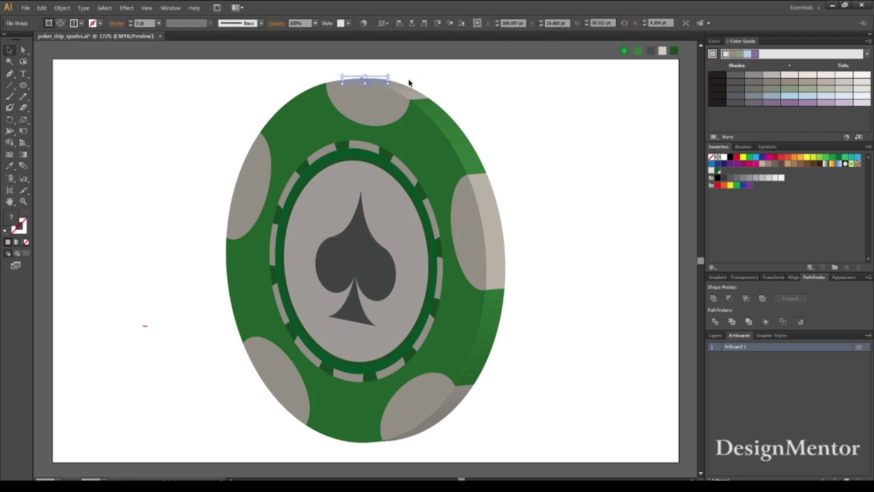
Step: Select the chip's bottom grey spot from among the expanded edge pieces
shift+click(411, 88)
click(574, 280)
click(457, 418)
click(493, 393)
drag(413, 457, 413, 459)
mouse_move(492, 456)
mouse_down()
mouse_move(413, 418)
mouse_move(403, 388)
mouse_up()
click(560, 383)
click(447, 412)
Step: Recolour the right, top, left and bottom grey spots cream with the Eyedropper
click(468, 239)
shift+click(369, 102)
shift+click(252, 177)
shift+click(260, 359)
key(i)
click(661, 51)
key(v)
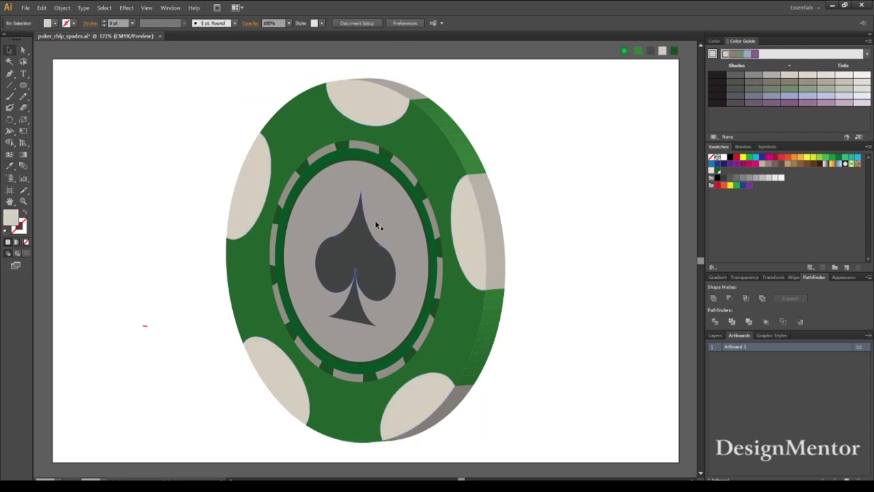
Step: Give the inner grey oval behind the spade the cream colour
click(408, 217)
key(i)
click(662, 51)
key(v)
click(591, 296)
Step: Fill the top and right-side dashes of the inner ring with cream
mouse_move(280, 137)
mouse_down()
mouse_move(433, 222)
mouse_move(308, 360)
mouse_up()
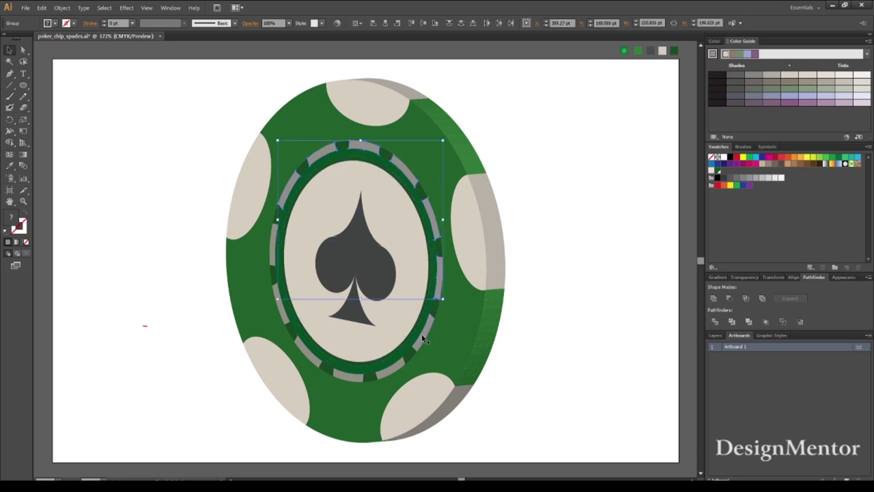
click(364, 146)
key(i)
click(370, 101)
ctrl+click(403, 171)
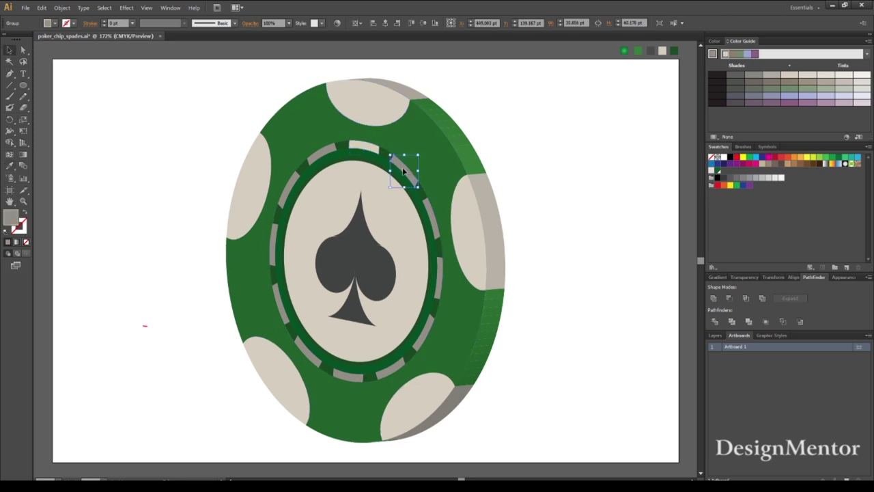
click(470, 210)
ctrl+click(431, 218)
click(471, 220)
ctrl+click(437, 277)
click(427, 386)
ctrl+click(423, 340)
click(412, 401)
Step: Fill the bottom and left-side ring dashes with cream
ctrl+click(391, 369)
click(410, 408)
ctrl+click(348, 374)
click(414, 408)
ctrl+click(308, 350)
click(289, 380)
ctrl+click(279, 309)
click(269, 355)
ctrl+click(274, 244)
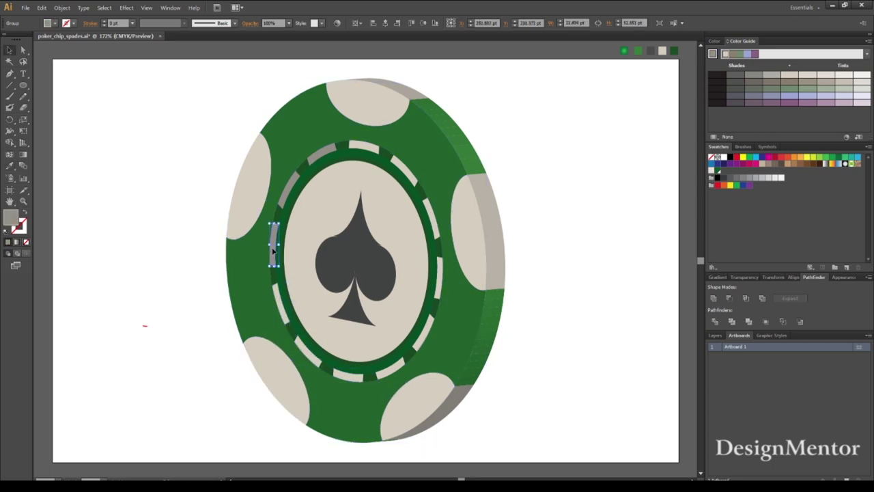
click(278, 363)
ctrl+click(288, 186)
click(282, 364)
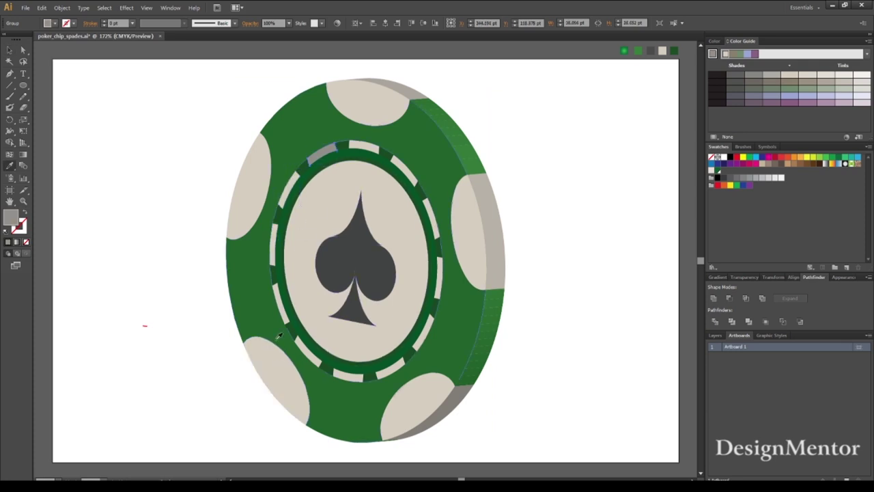
key(ctrl+shift+a)
ctrl+click(368, 252)
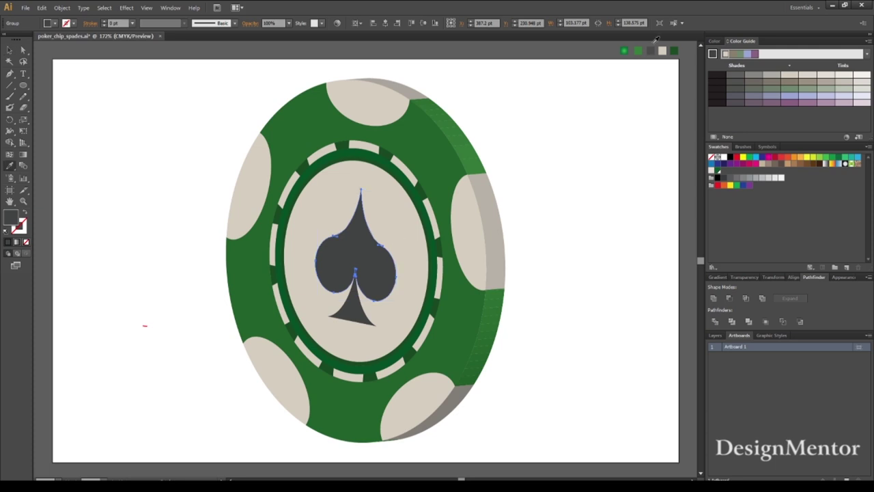
Step: Make a slightly lighter new swatch for the inner oval and spade group
ctrl+click(355, 322)
key(ctrl+shift+a)
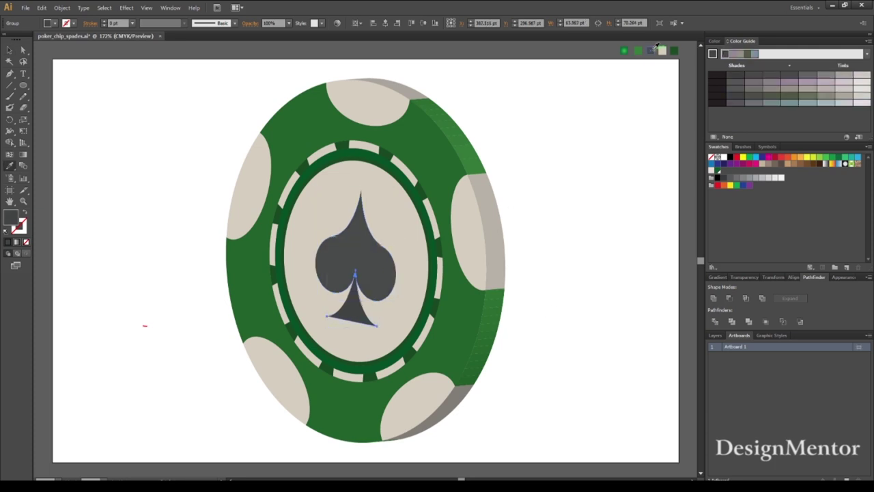
click(408, 258)
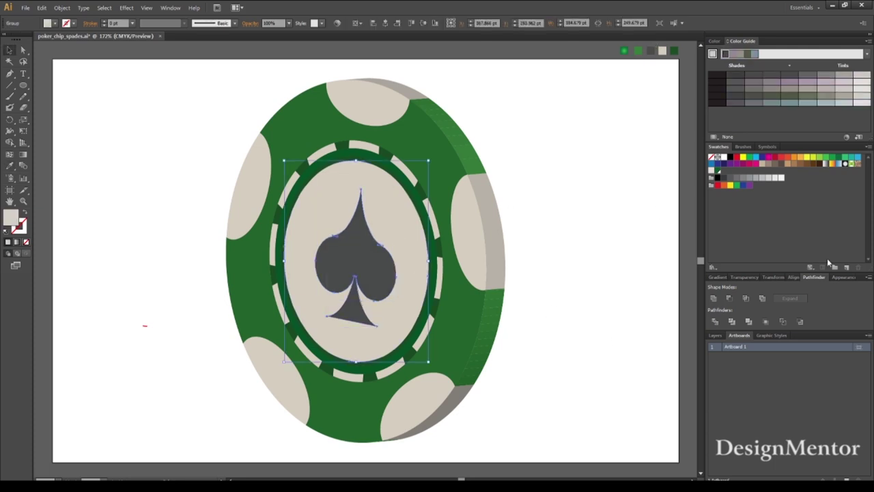
click(847, 268)
drag(658, 347, 651, 336)
click(675, 387)
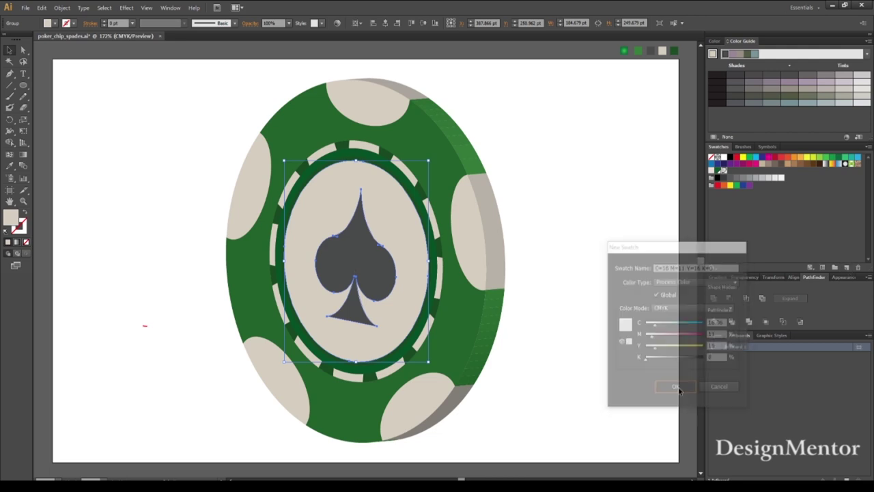
click(695, 368)
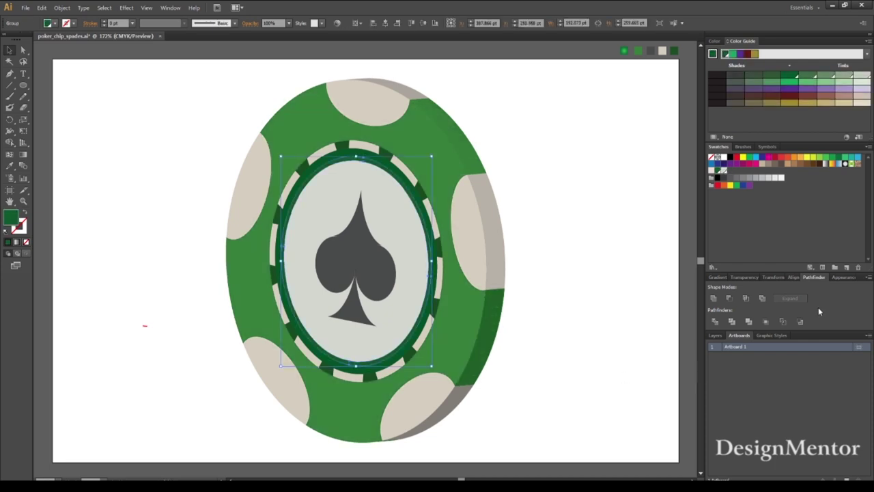
Step: Darken the ring green with a new swatch at K 60 and M 42
click(845, 267)
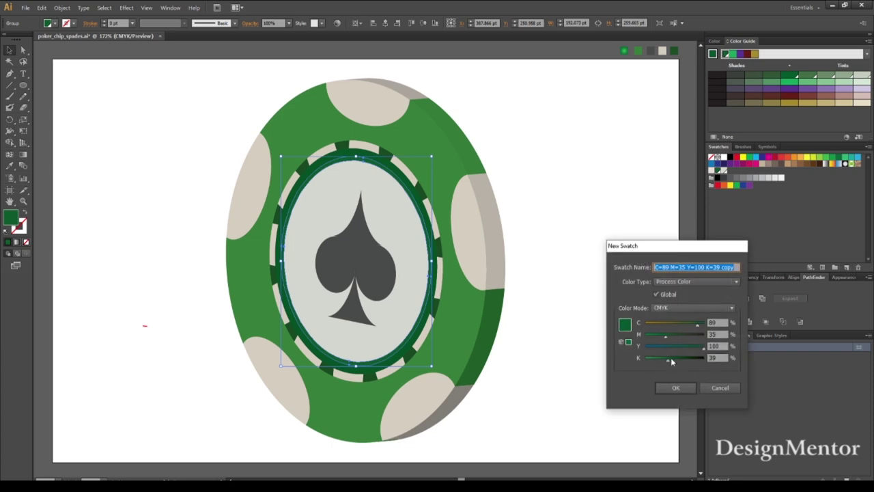
drag(670, 360, 682, 360)
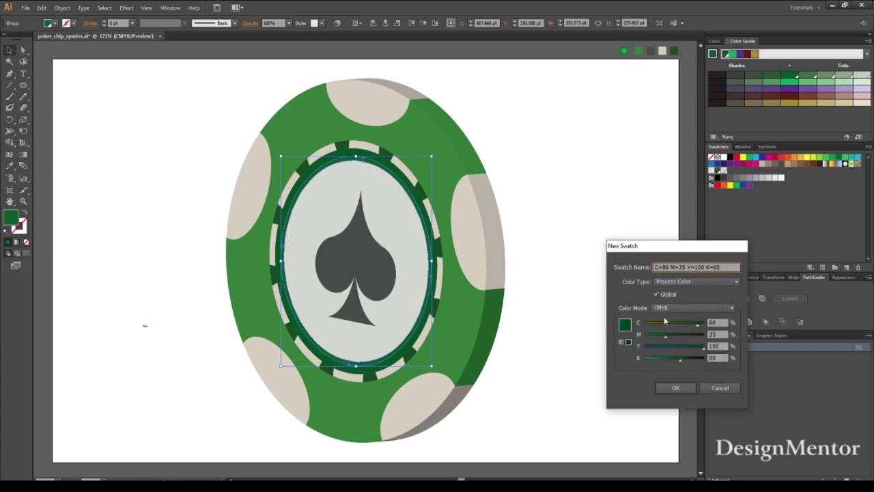
click(670, 337)
click(674, 387)
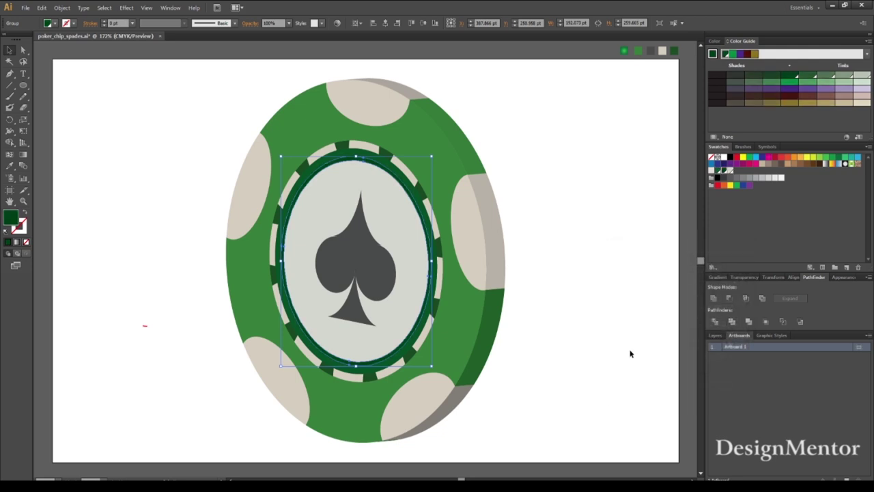
click(630, 354)
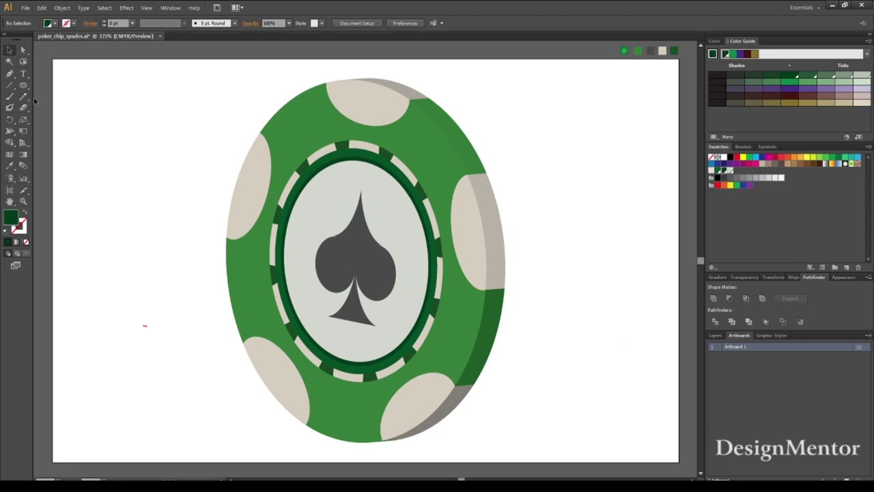
Step: Draw a background rectangle filled with a blue gradient
drag(22, 85, 50, 91)
drag(554, 253, 609, 301)
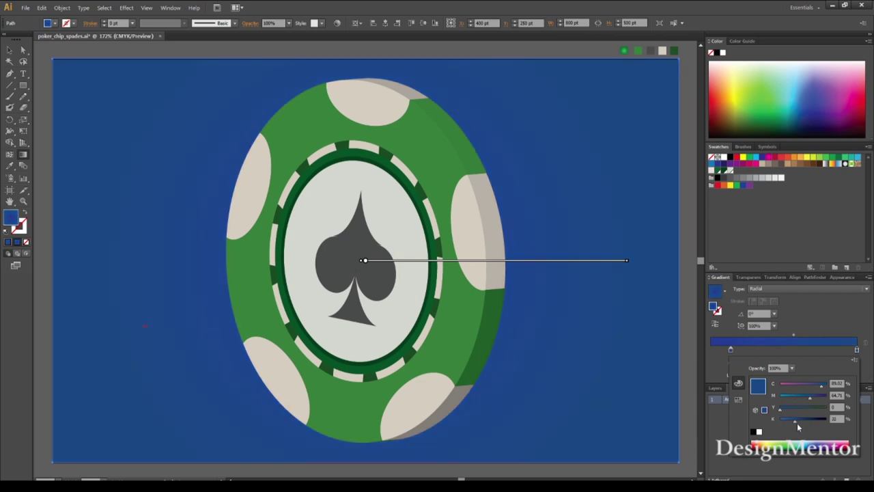
drag(810, 396, 812, 398)
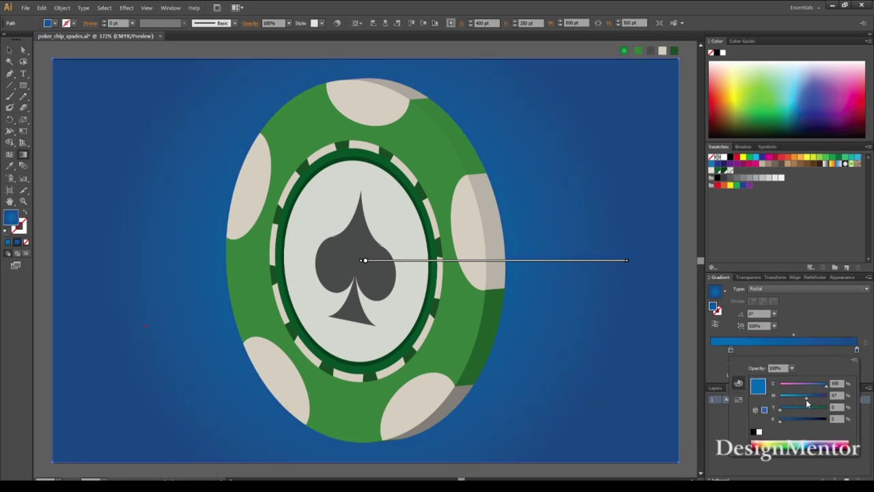
click(10, 50)
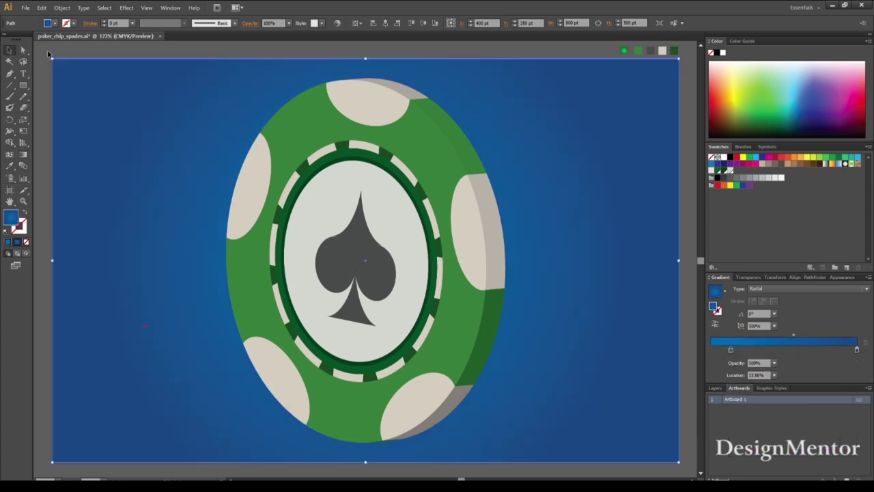
key(ctrl+shift+a)
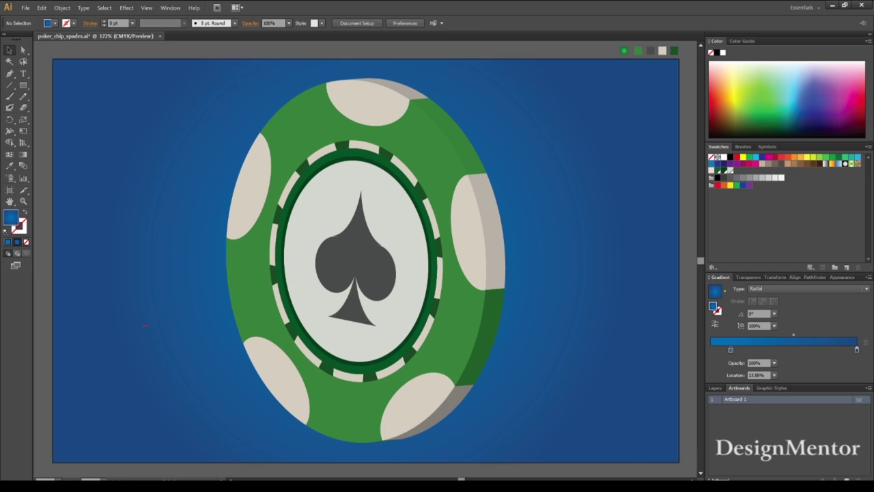
click(620, 365)
Step: Make the background gradient radial, reposition its stops, and darken the outer stop to K 44
click(784, 289)
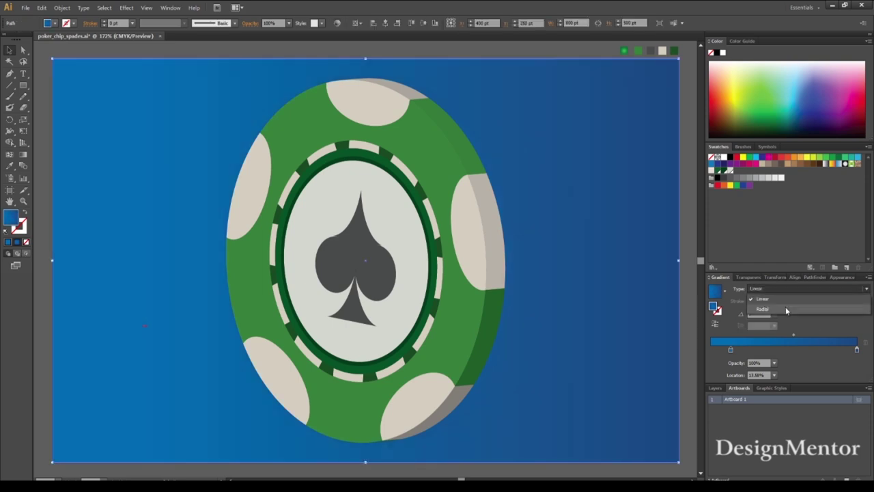
click(785, 309)
drag(730, 349, 751, 350)
drag(835, 349, 827, 349)
double_click(826, 348)
drag(780, 418, 800, 418)
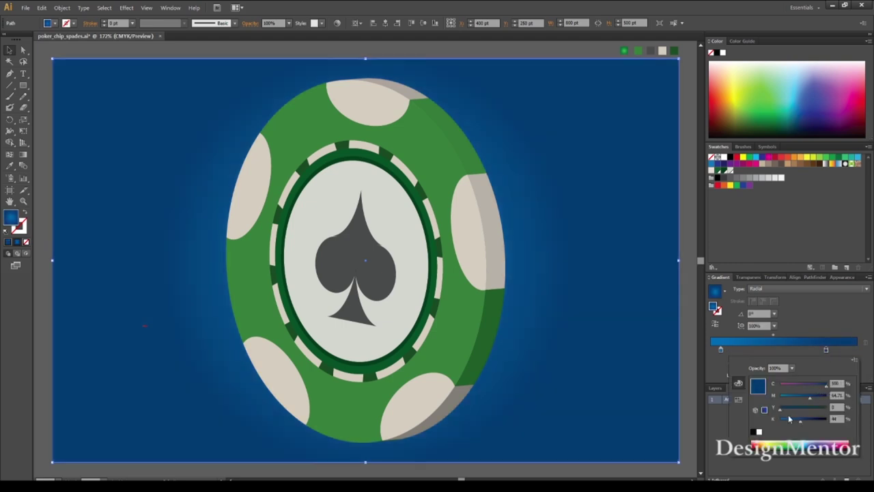
drag(720, 349, 745, 352)
Step: Lock the background rectangle in place
click(688, 456)
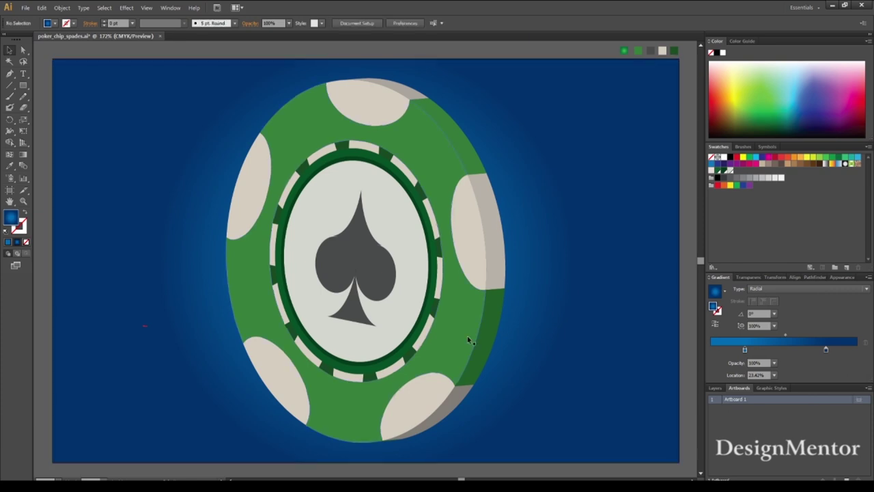
click(171, 75)
click(63, 7)
click(205, 62)
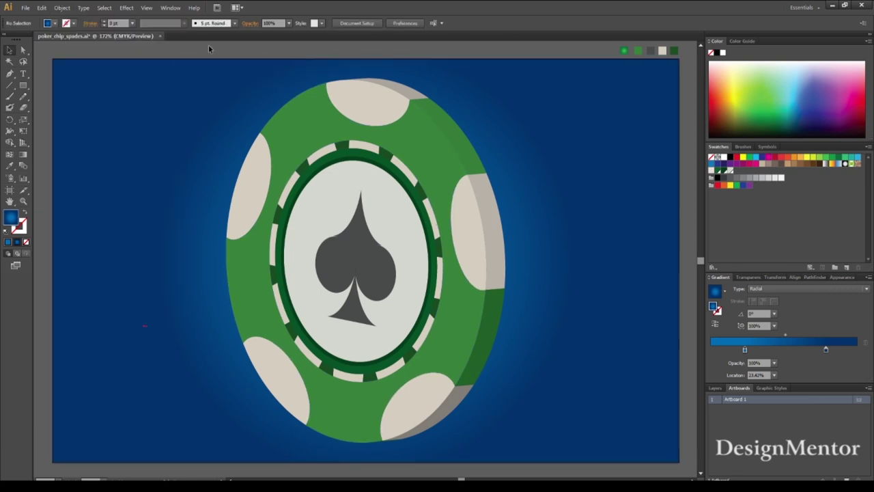
drag(177, 83, 537, 408)
Step: Group all of the chip's pieces together
click(158, 336)
mouse_move(183, 74)
mouse_down()
mouse_move(363, 298)
mouse_move(516, 438)
mouse_up()
click(60, 8)
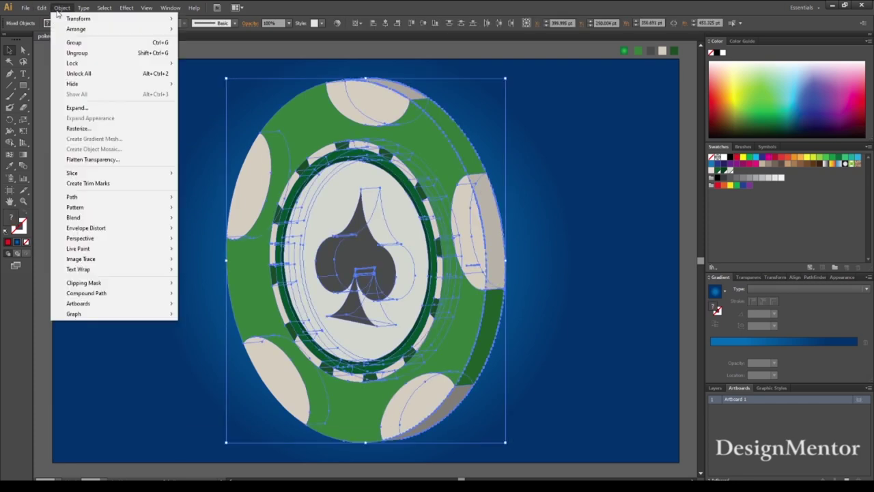
click(73, 42)
Step: Add a Drop Shadow with X and Y offsets of 4 pt and 4 pt blur
click(126, 7)
mouse_move(139, 128)
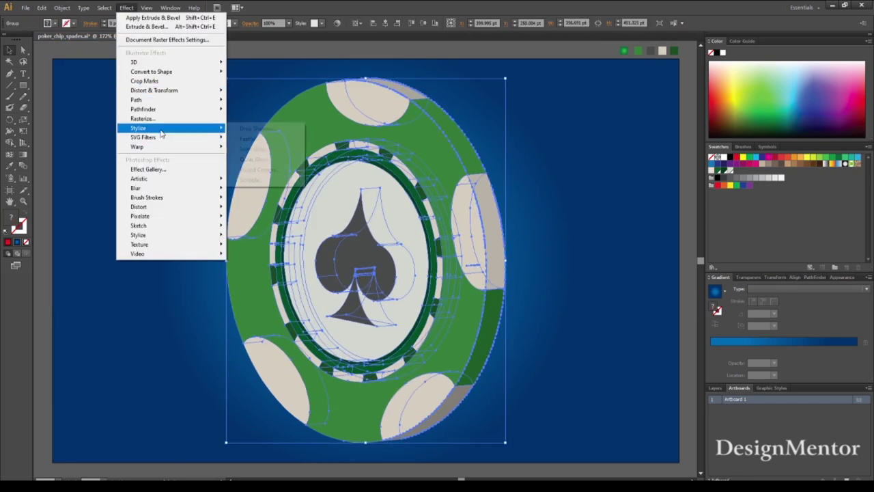
click(256, 128)
drag(562, 188, 625, 219)
text(4)
key(Tab)
text(4)
key(Tab)
text(4)
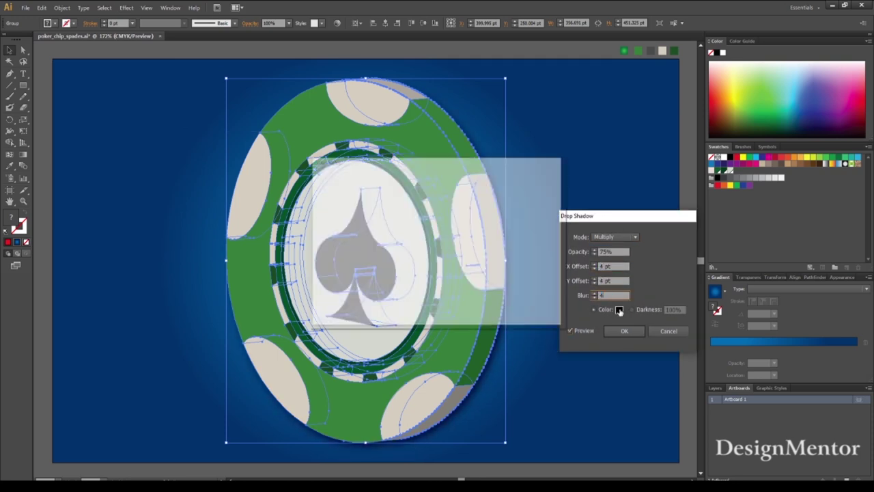
click(619, 311)
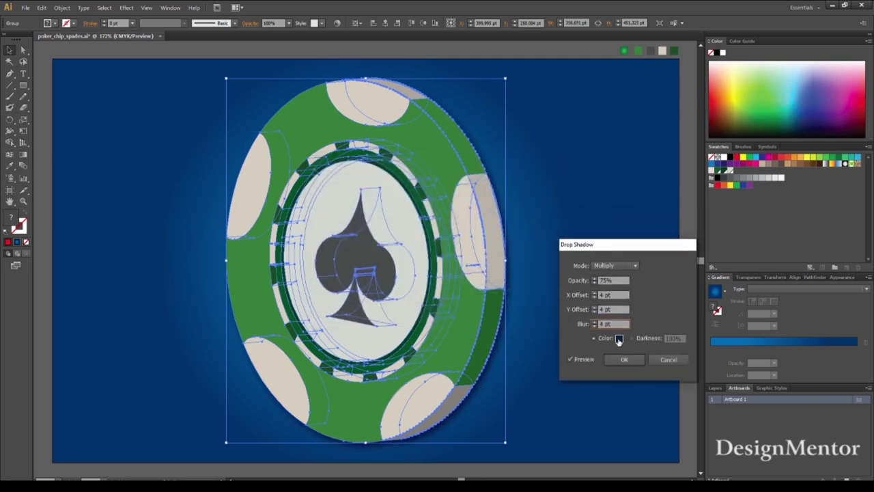
click(619, 338)
click(531, 187)
key(Return)
click(621, 307)
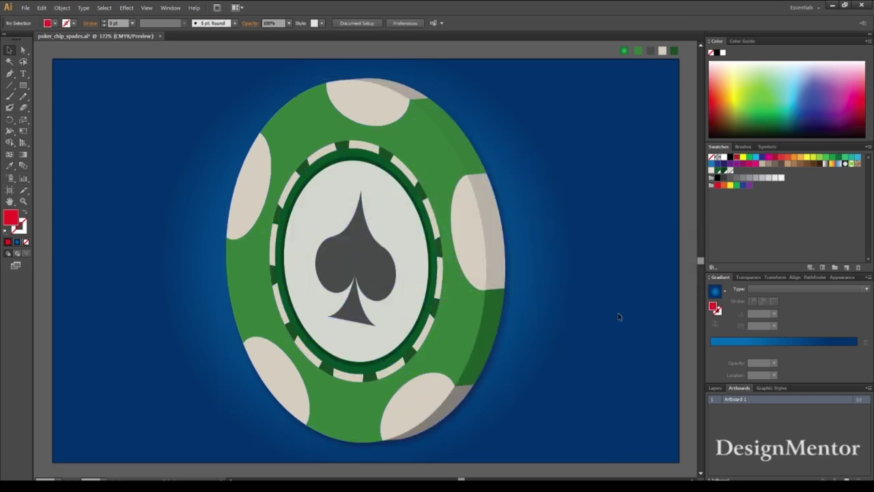